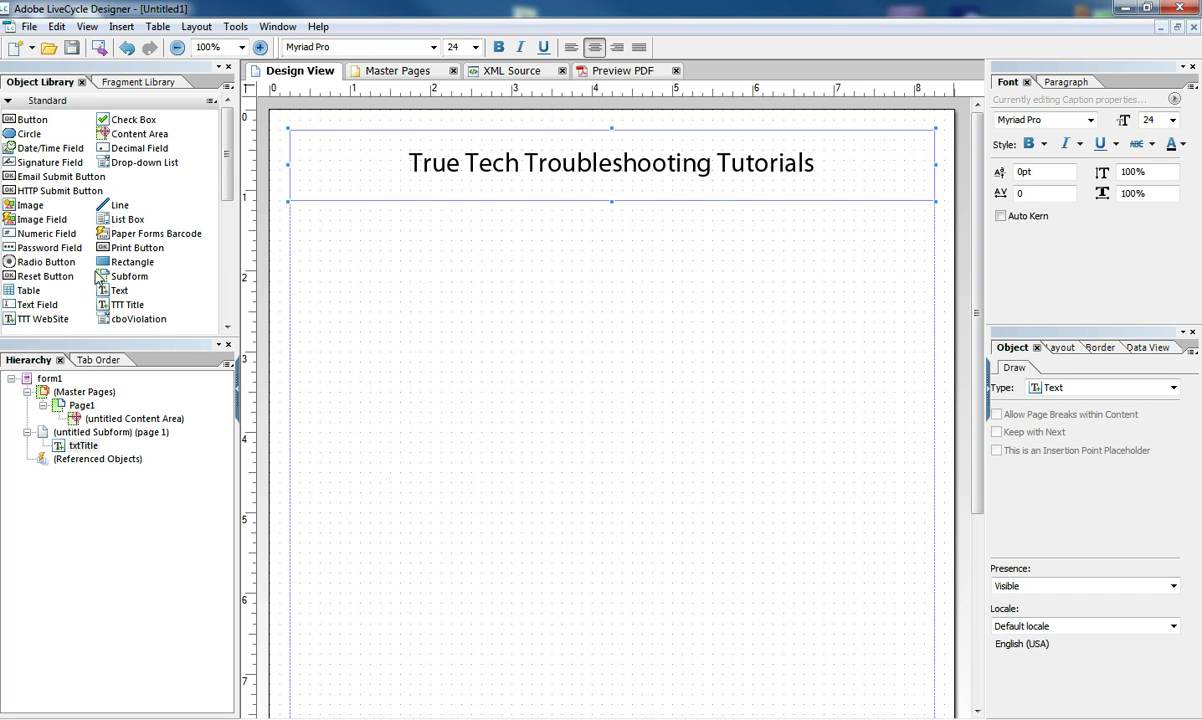
Place the TTT WebSite line on the form and drag it down to about 5.375in
left_click(45, 318)
left_click(355, 519)
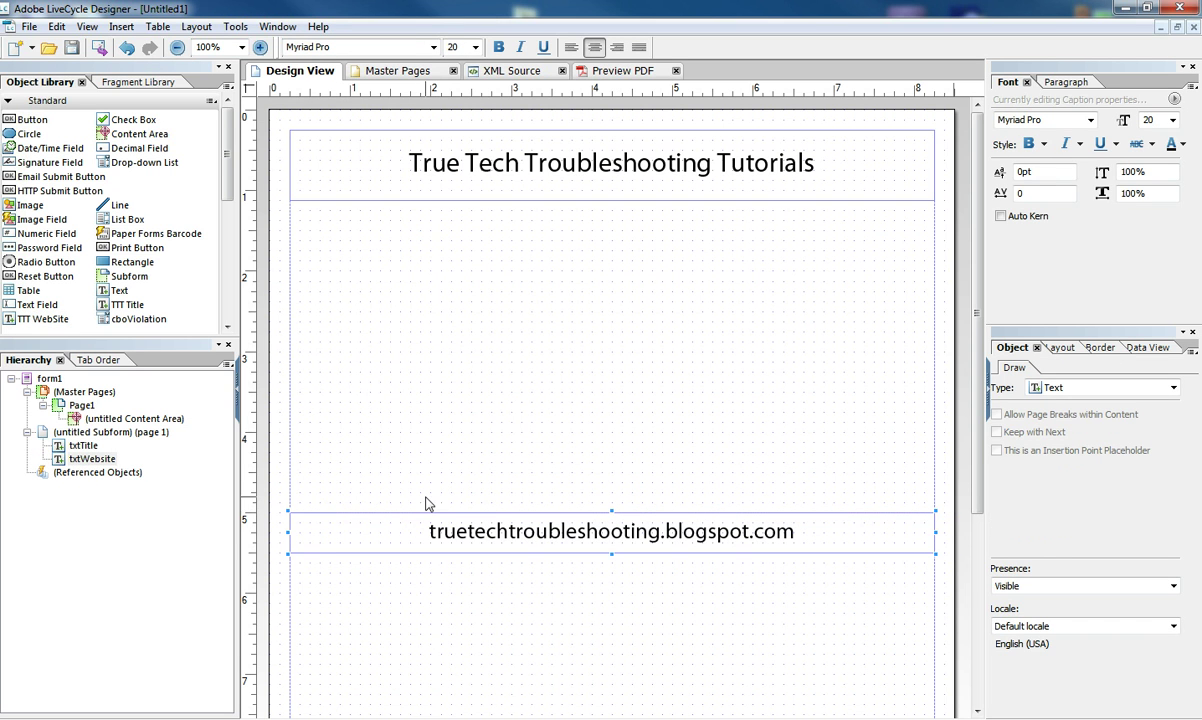
left_click(408, 520)
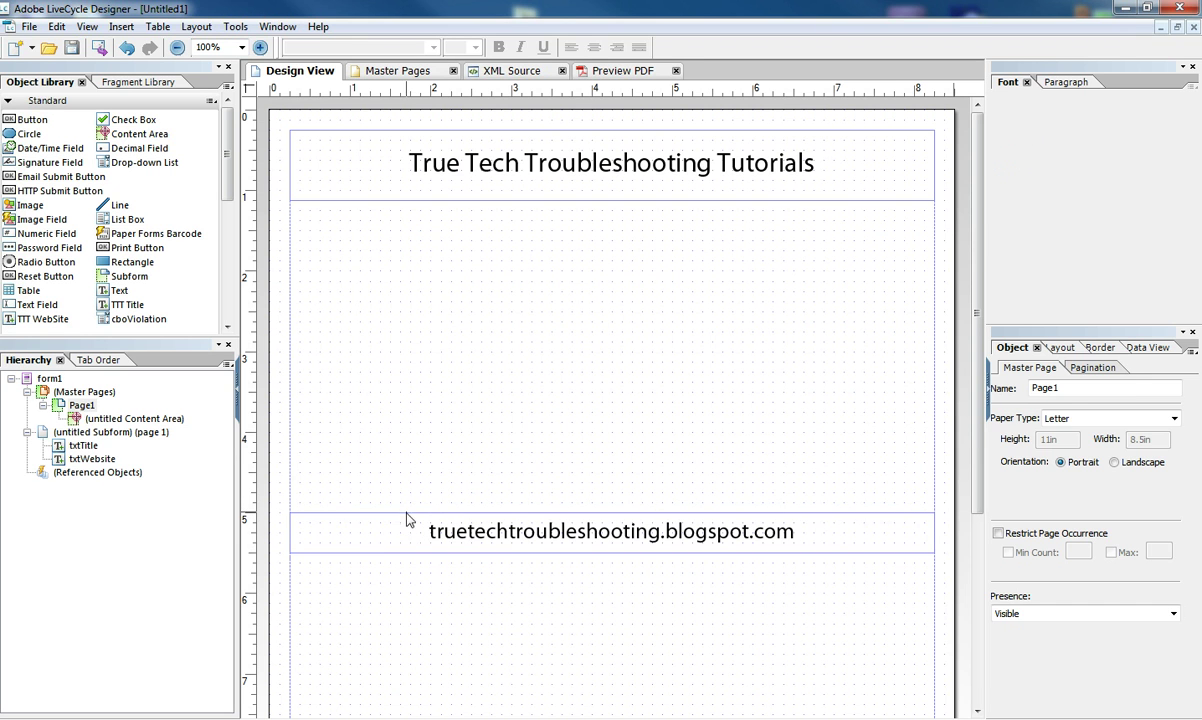
left_click_drag(407, 522, 408, 547)
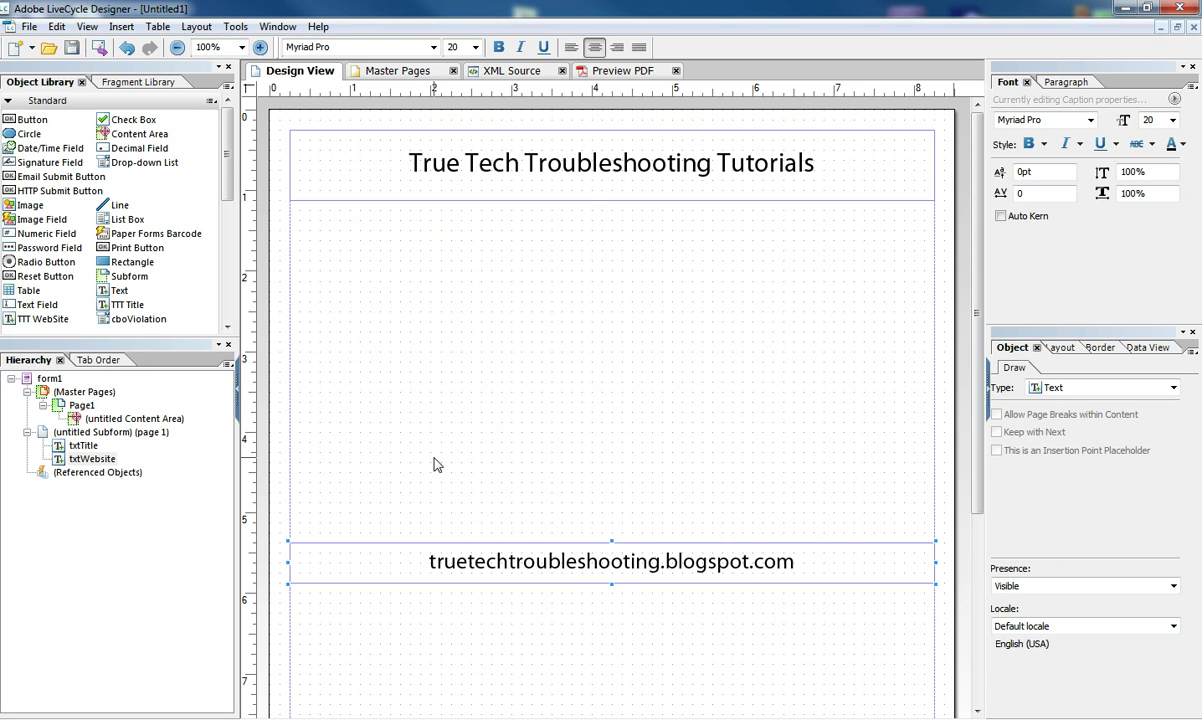
Draw a Drop-down List below the title with a Text Field under it
left_click(125, 162)
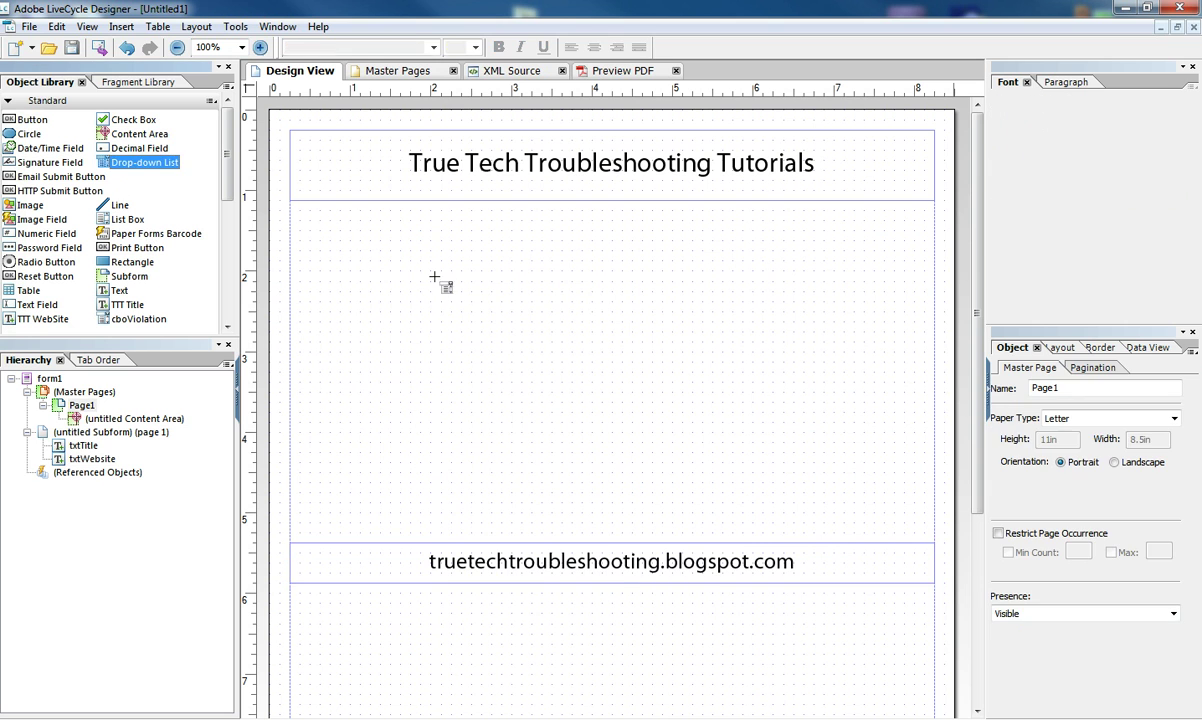
left_click_drag(530, 270, 711, 286)
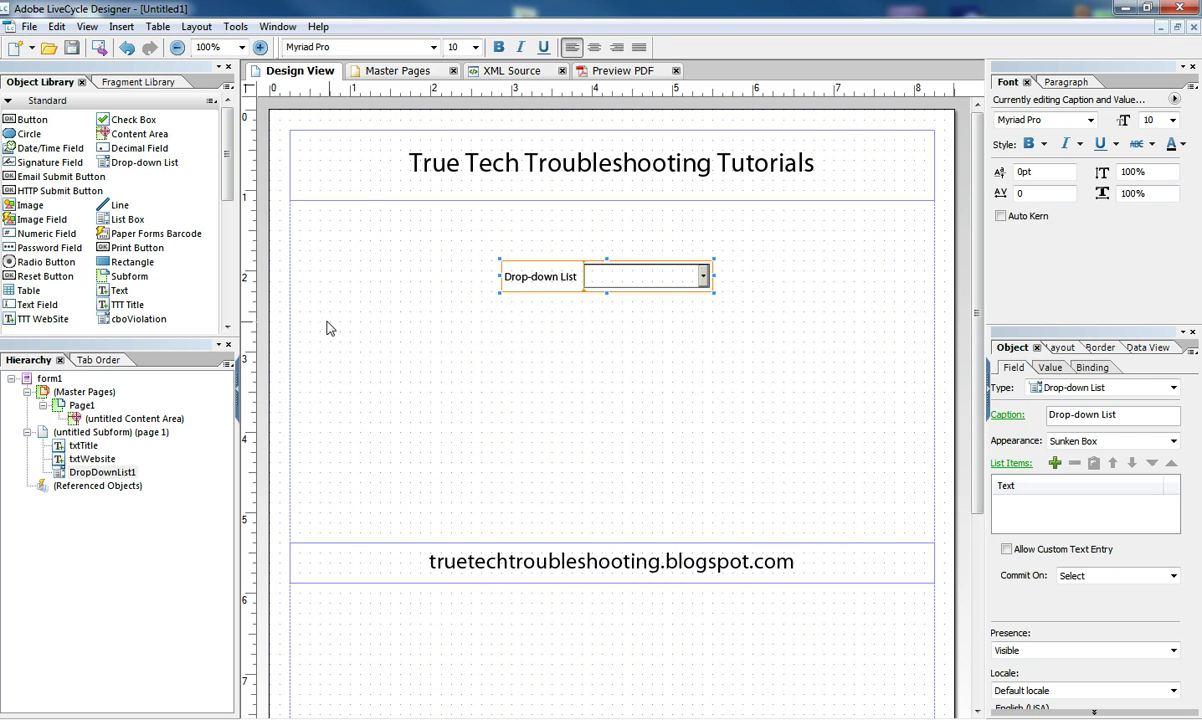
left_click(37, 304)
left_click_drag(502, 313, 711, 342)
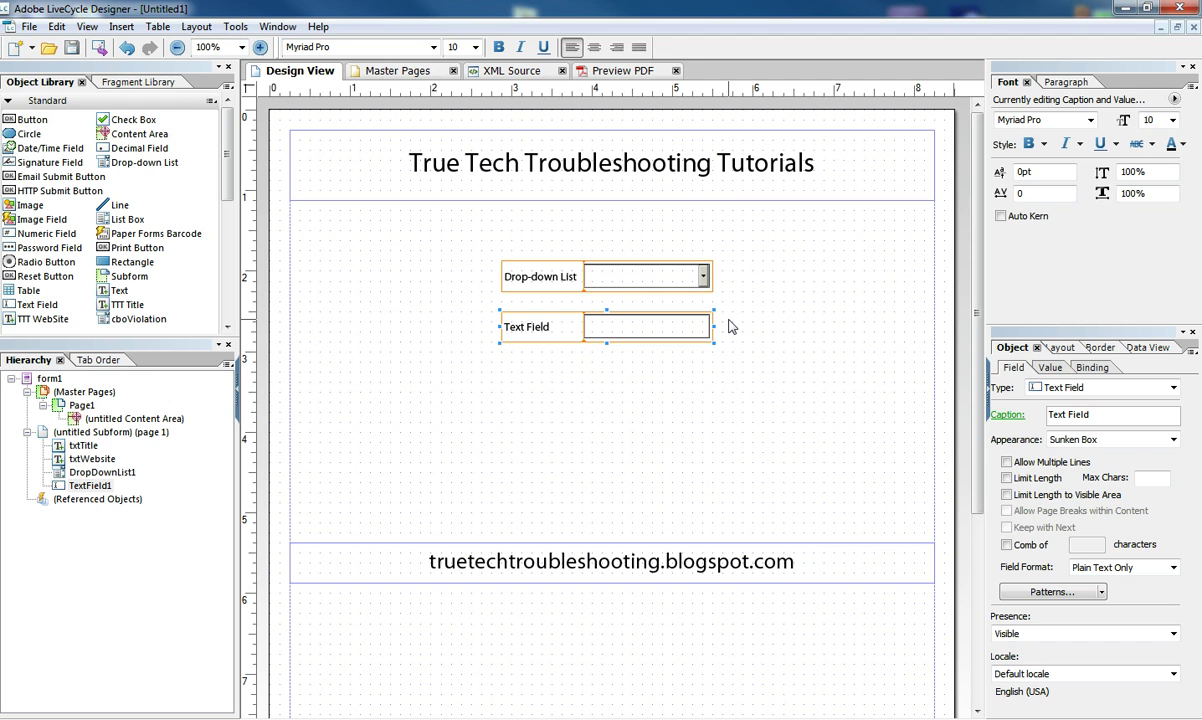
Add Item 1, Item 2 and Item 3 to the drop-down's list items
left_click(550, 271)
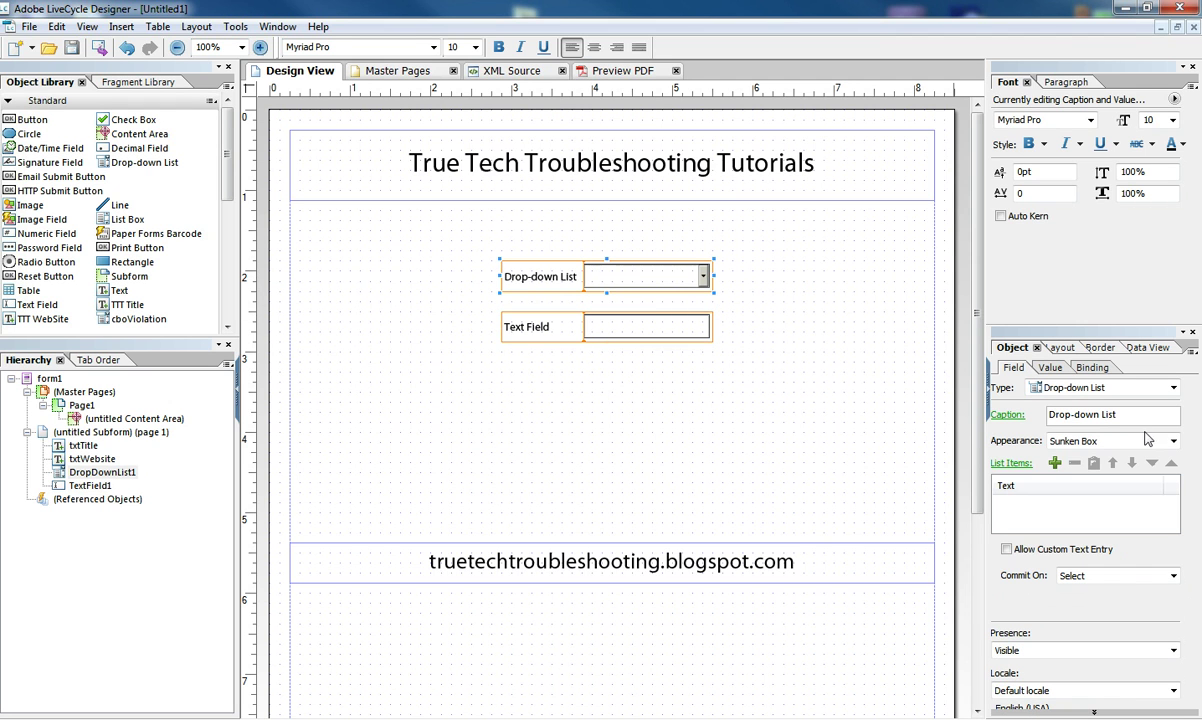
left_click(1054, 462)
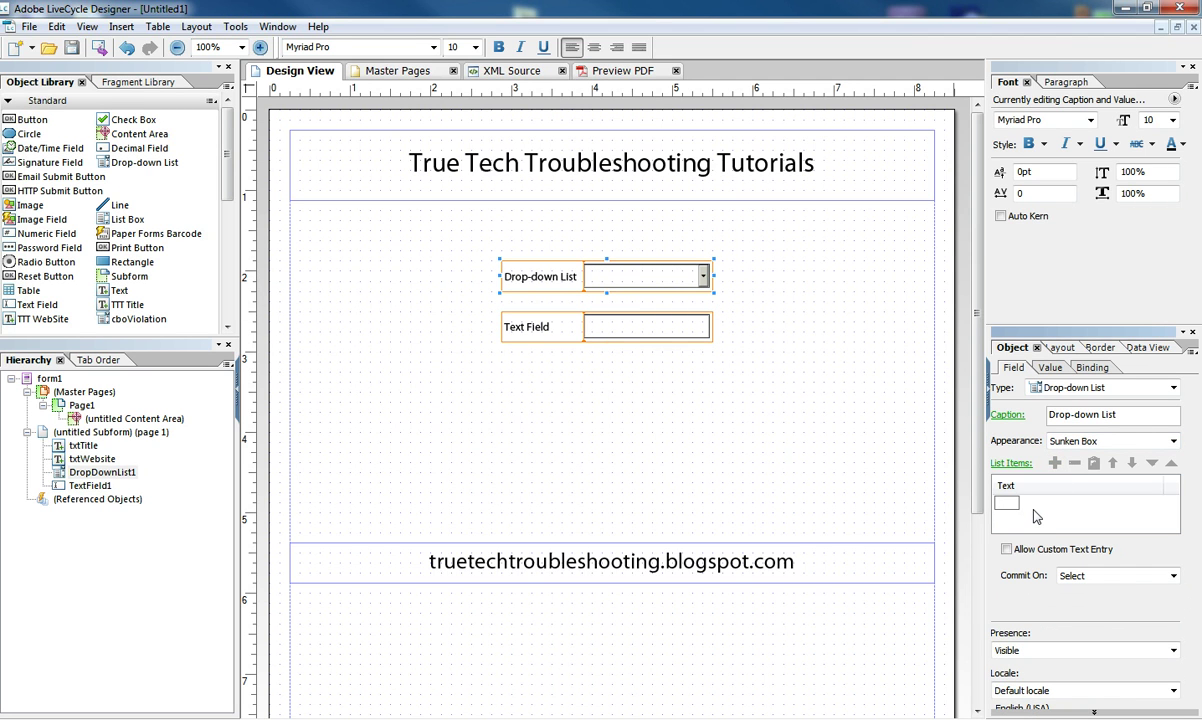
type("T")
type("tem")
type(" 1")
key("Tab")
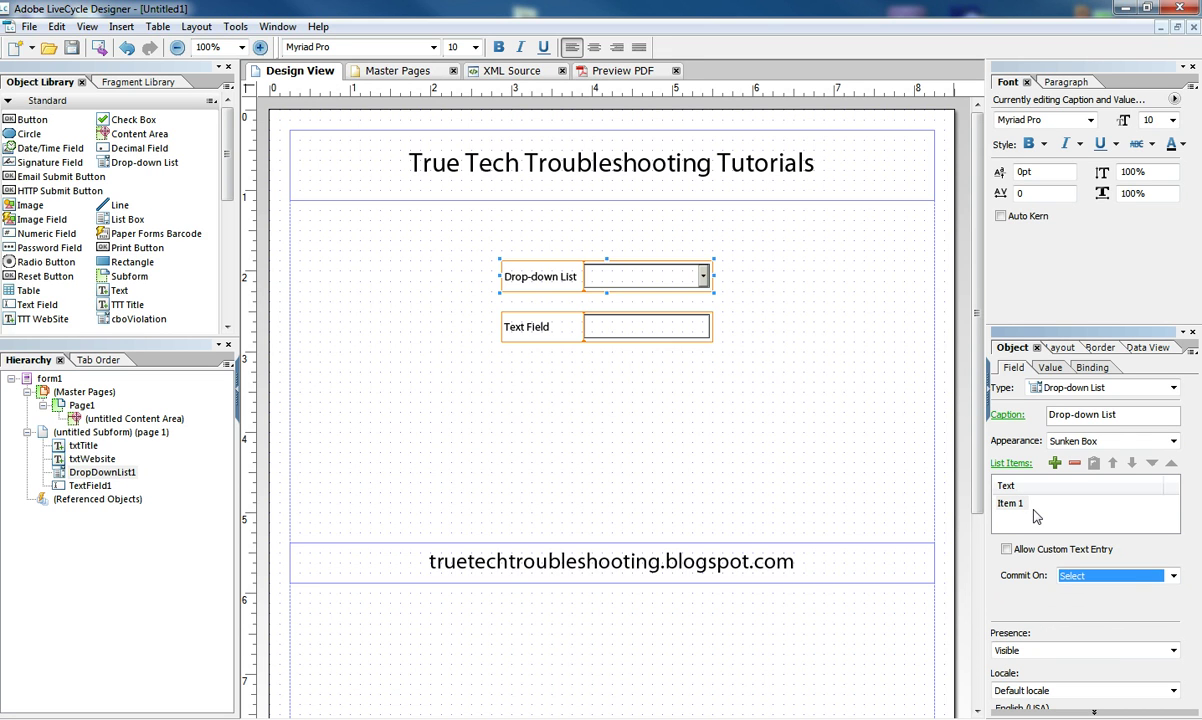
left_click(1054, 463)
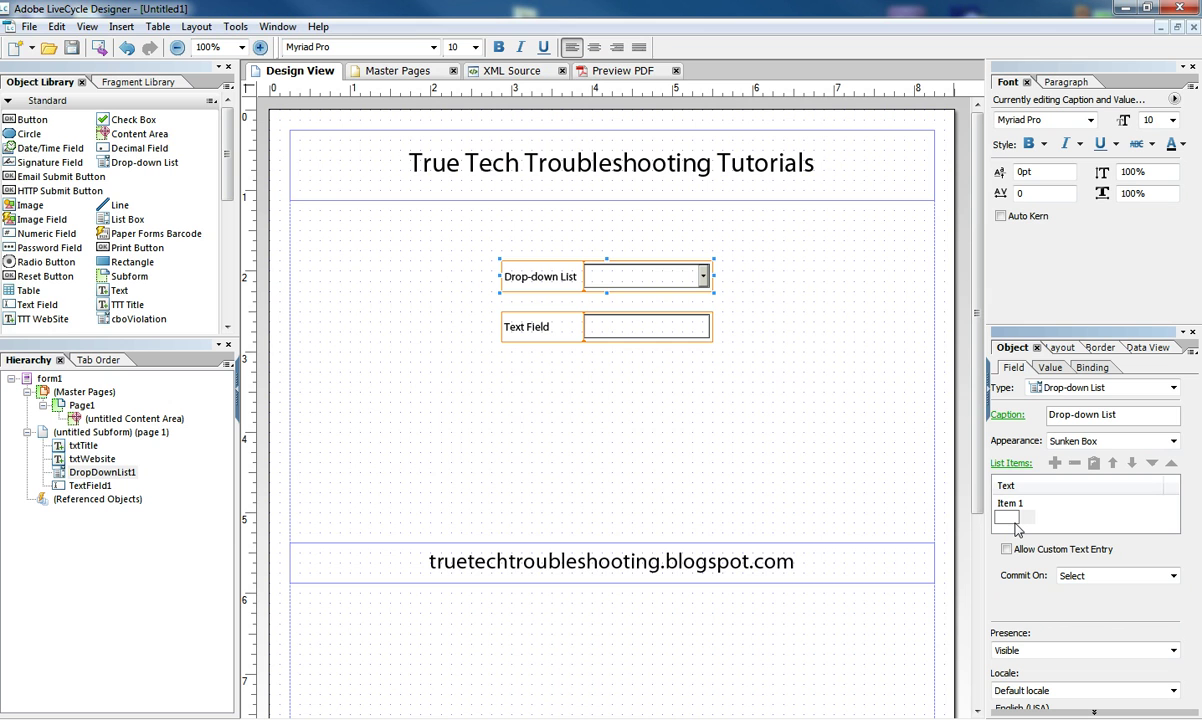
type("Item 2")
key("Return")
type("Item 3")
key("Return")
In the PDF preview, choose Item 2 and enter Hello World in the Text Field
left_click(582, 70)
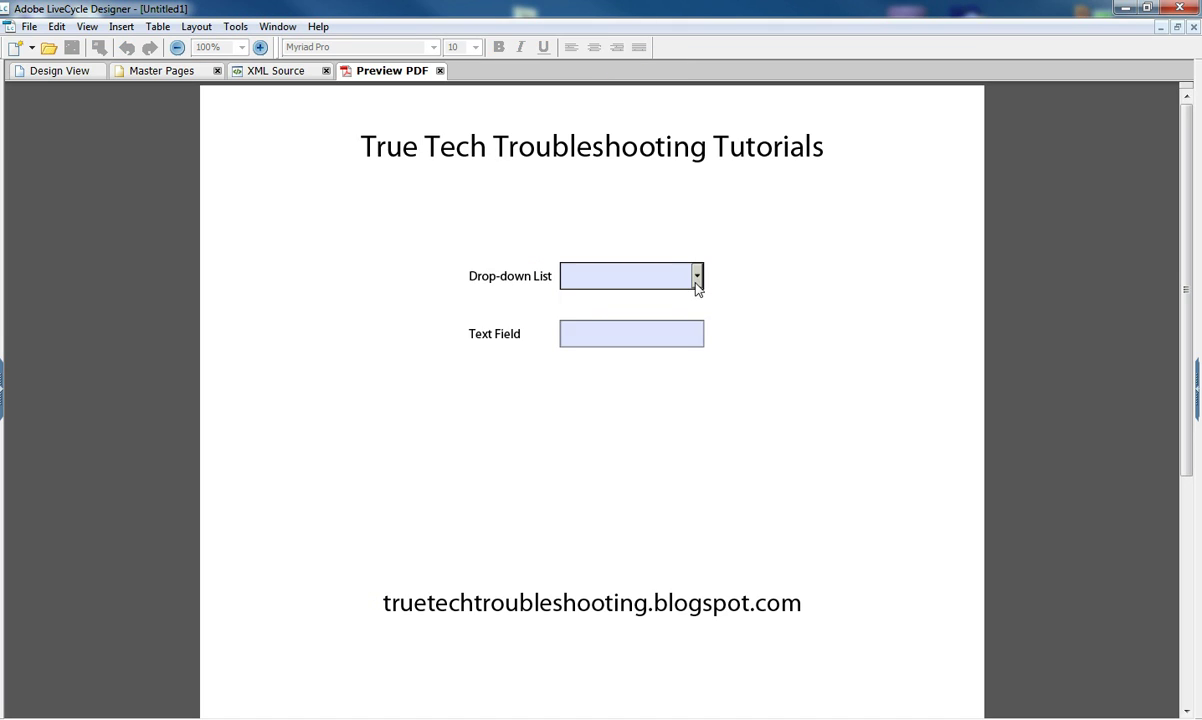
left_click(696, 282)
left_click(632, 313)
left_click(612, 326)
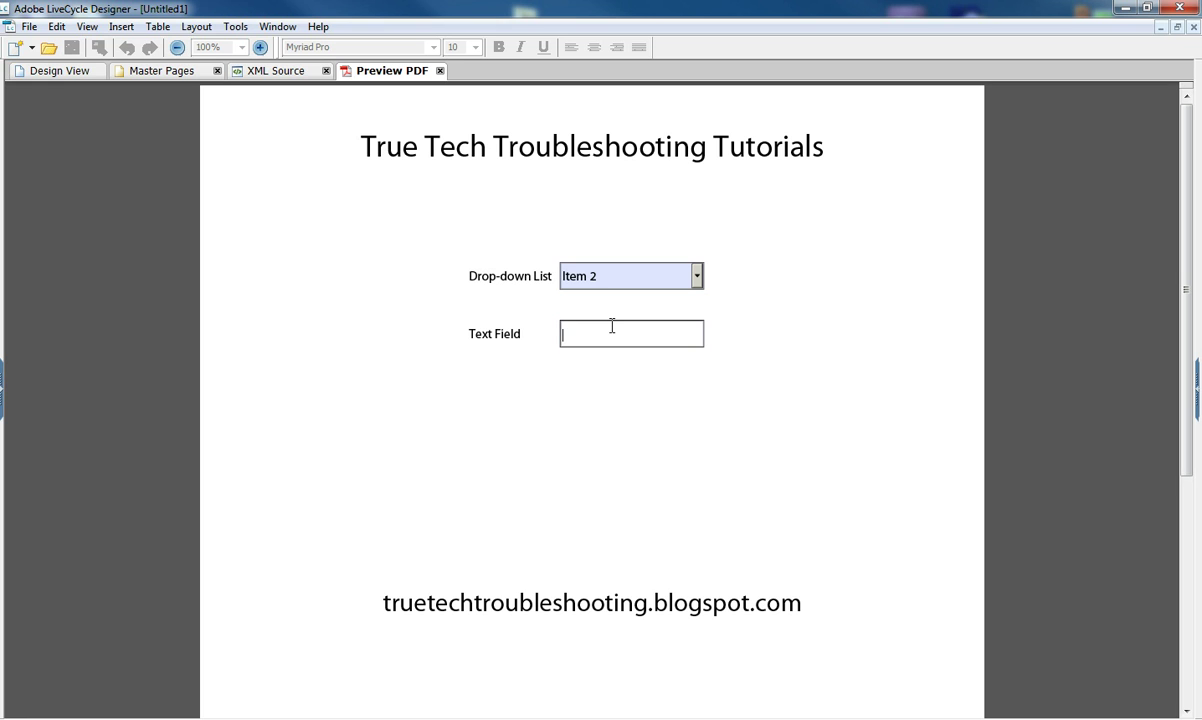
type("Hello World")
left_click(590, 414)
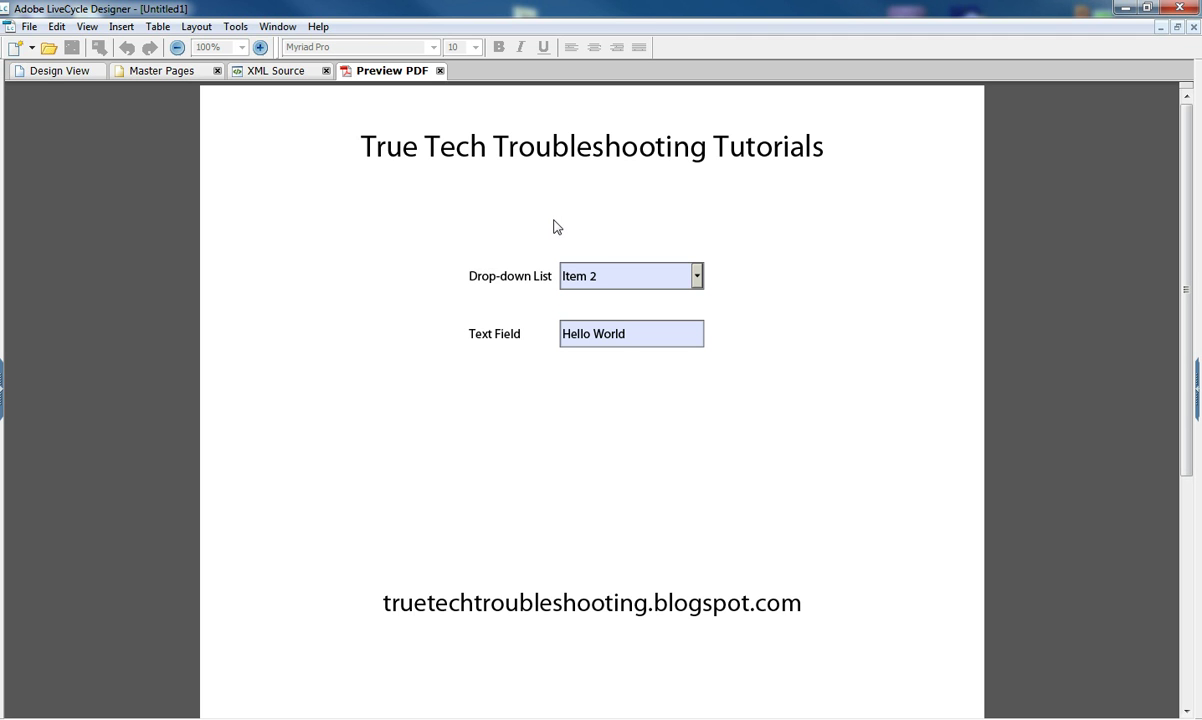
Save a copy of the filled preview as Interactive and bring up the Start menu
left_click(29, 26)
left_click(75, 128)
type("Interactive")
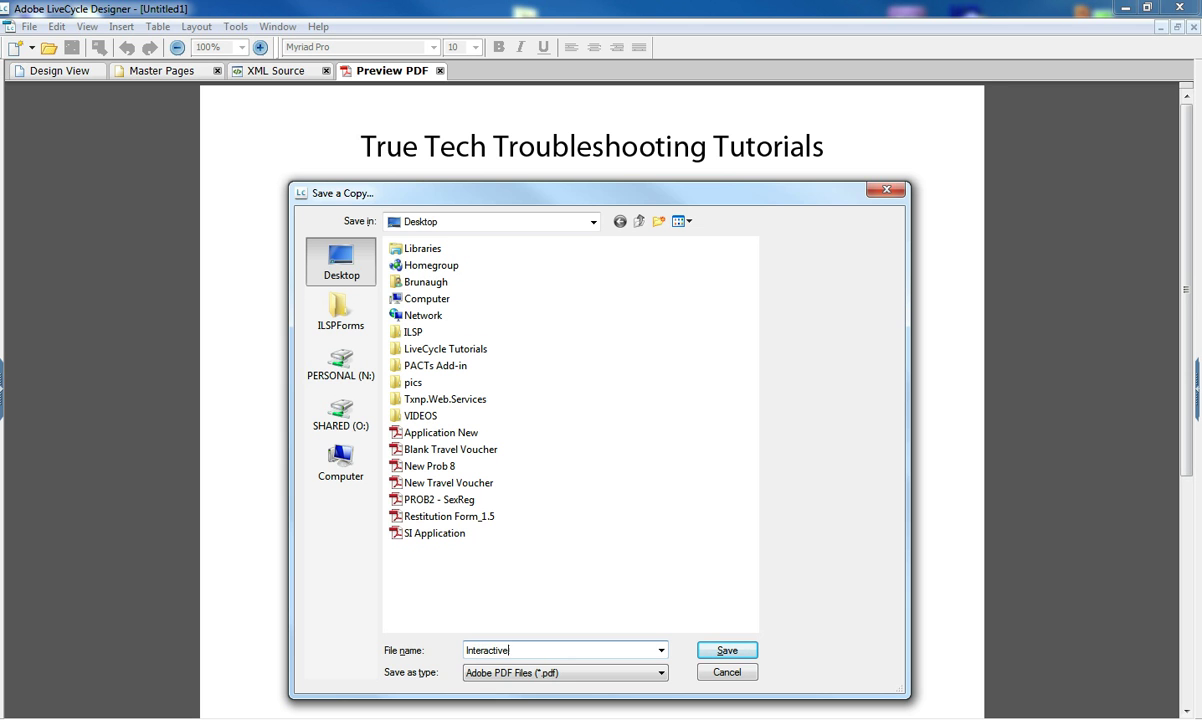
key("Return")
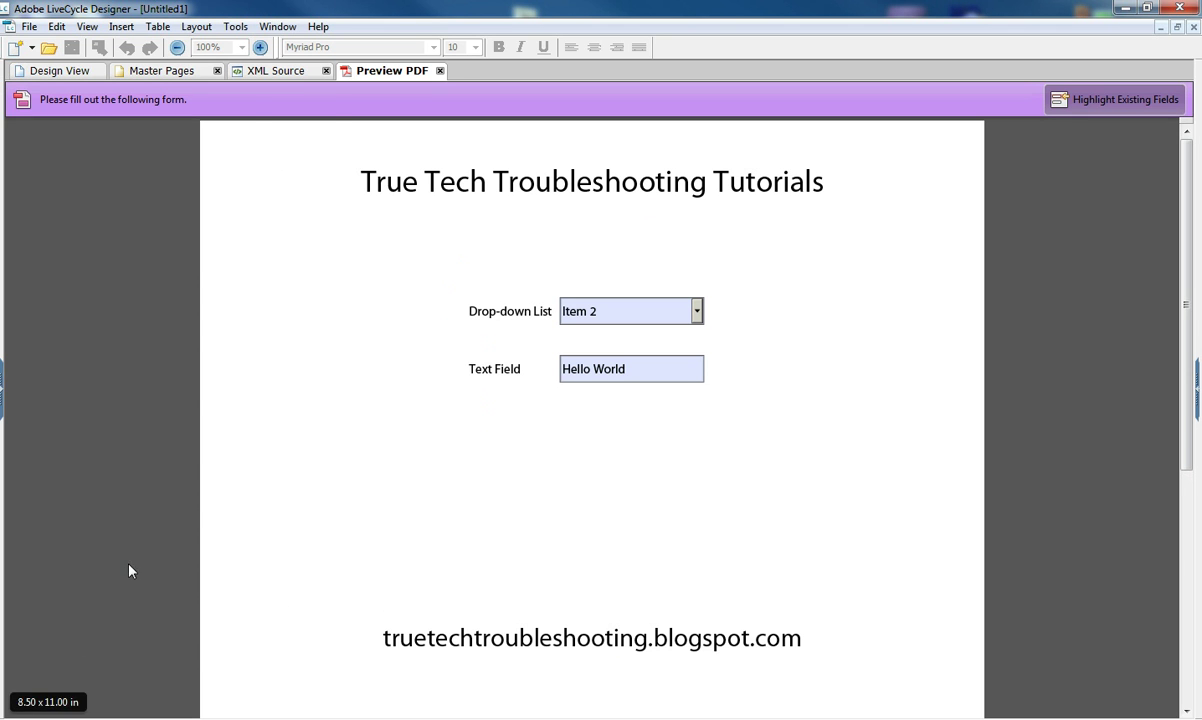
key("super")
Launch Adobe Acrobat Pro and open Interactive.pdf
left_click(72, 343)
key("ctrl+o")
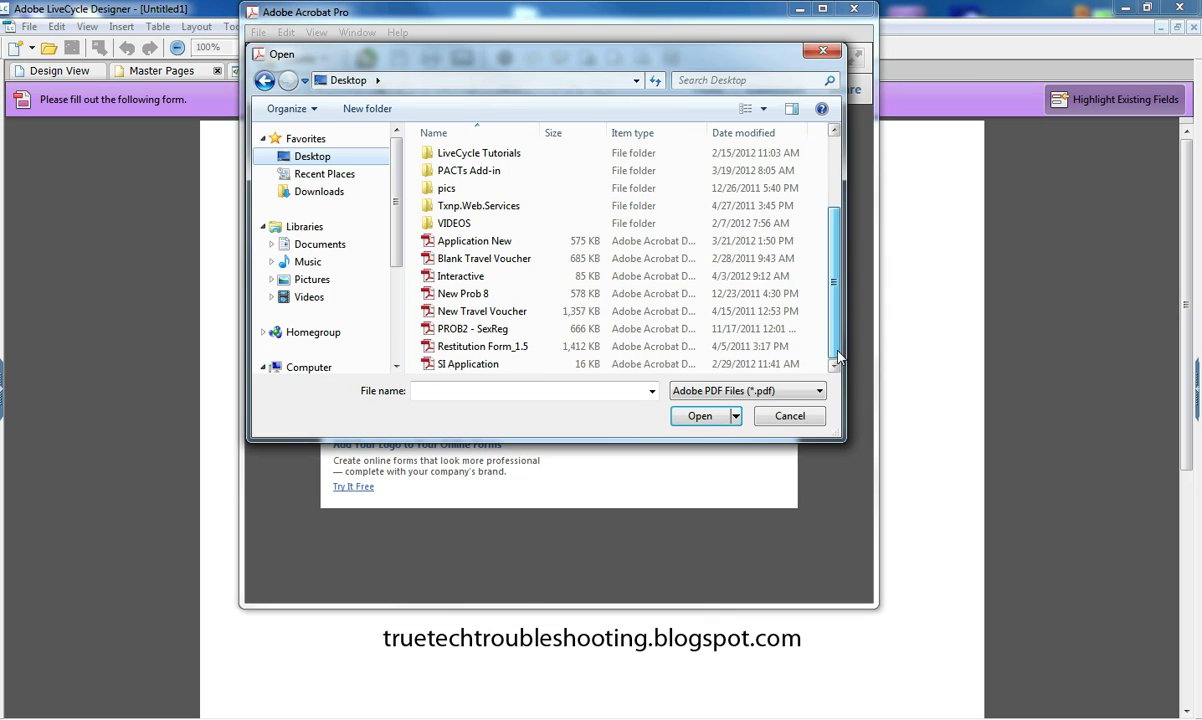
left_click(505, 276)
left_click(699, 416)
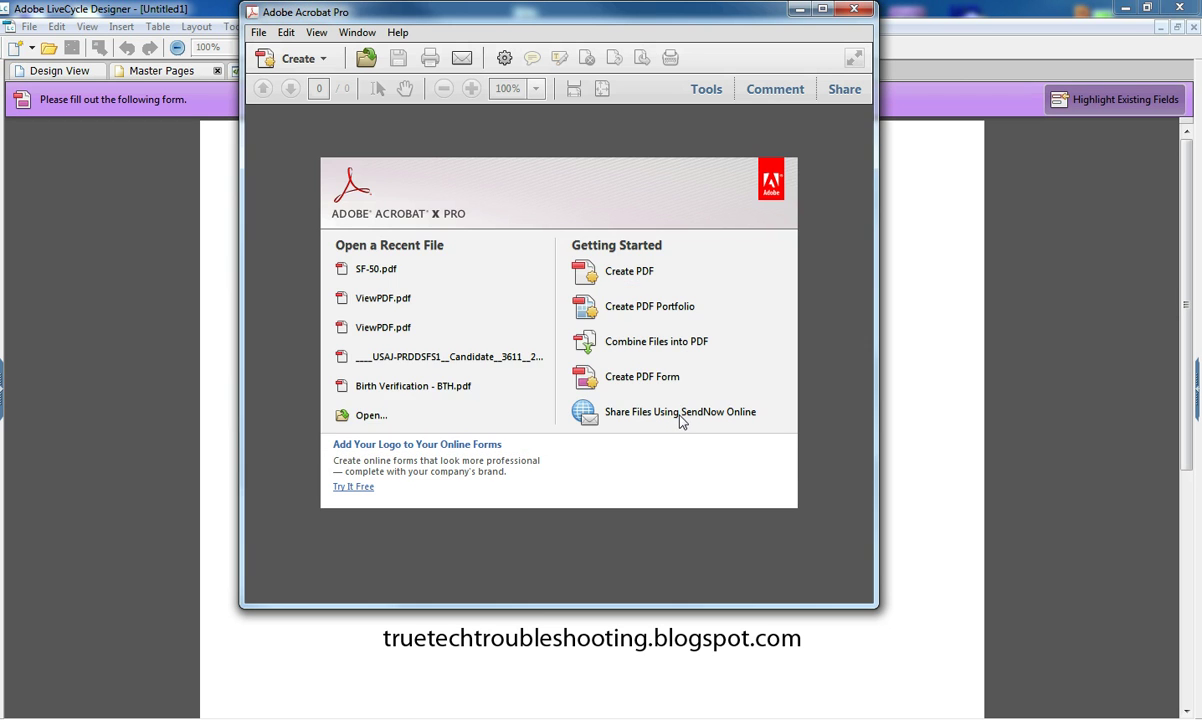
Replace Hello World with Goodbye World, then close Acrobat without saving
left_click_drag(594, 289, 539, 286)
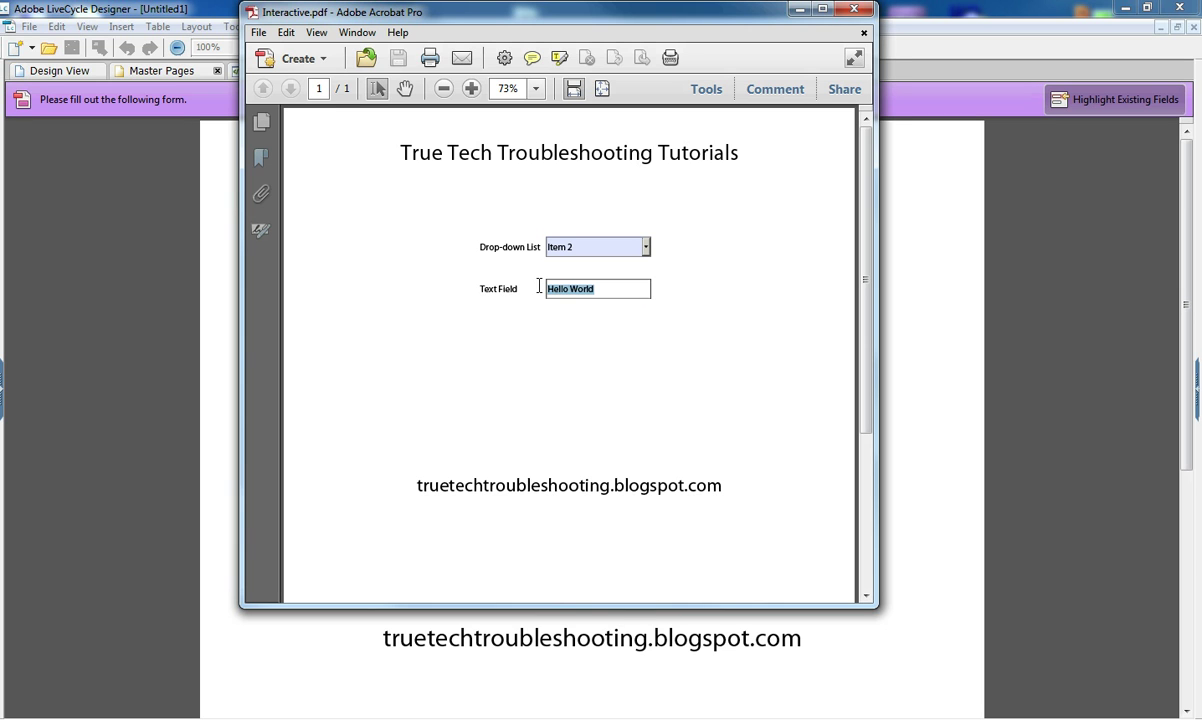
type("Goodby")
key("Return")
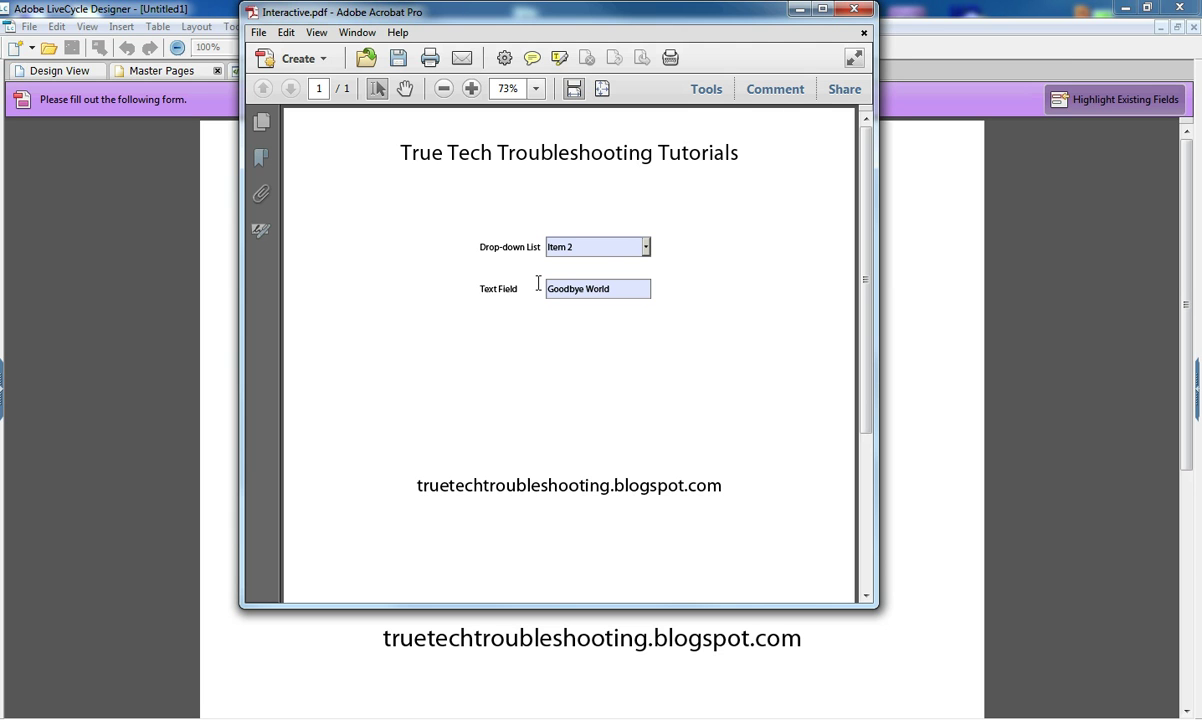
left_click(853, 9)
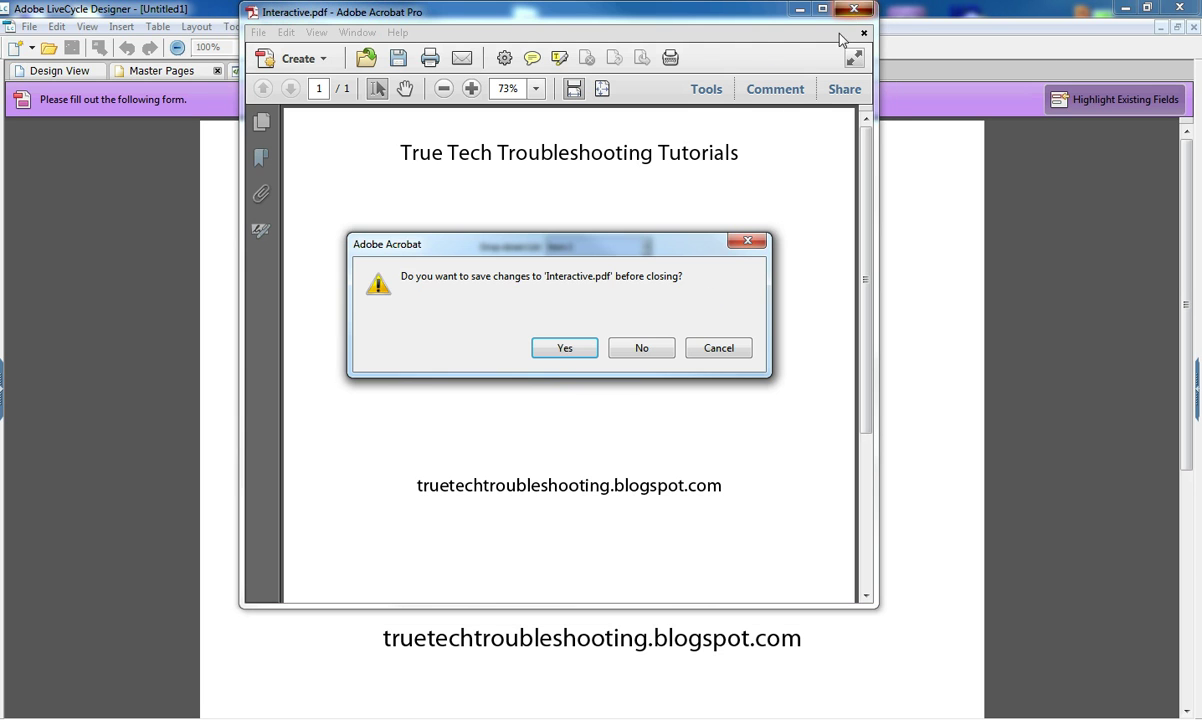
left_click(637, 350)
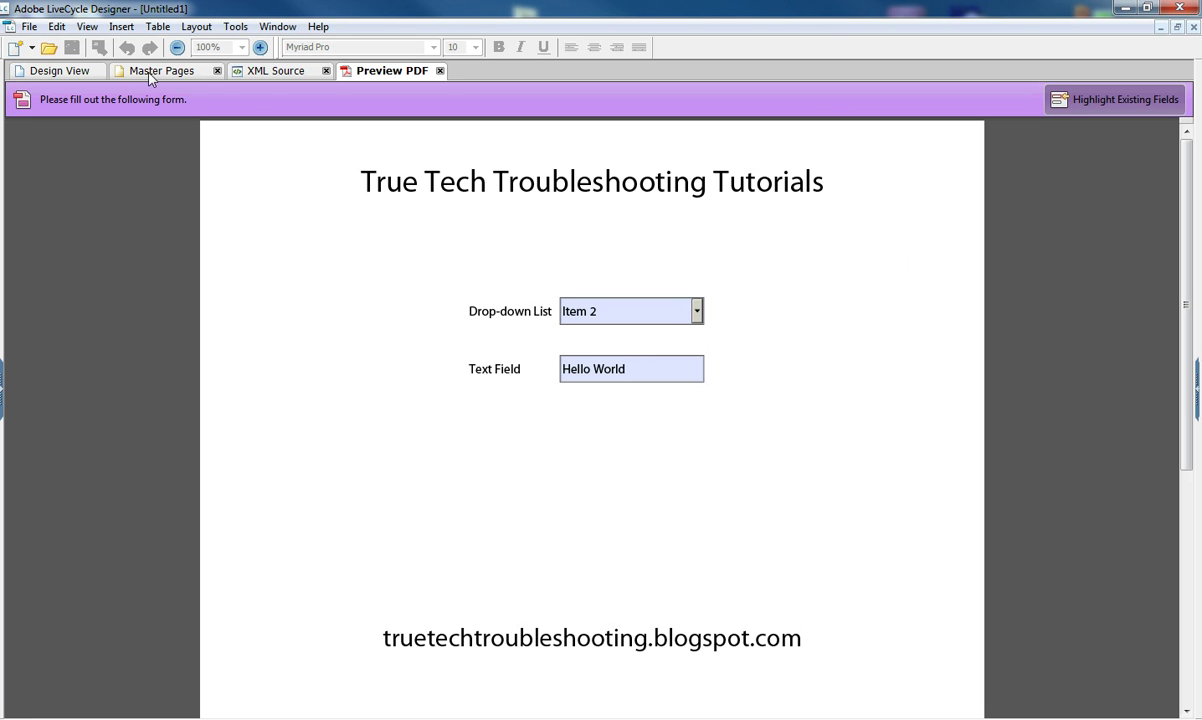
Refresh the PDF preview and choose Print from the page's right-click menu
left_click(88, 79)
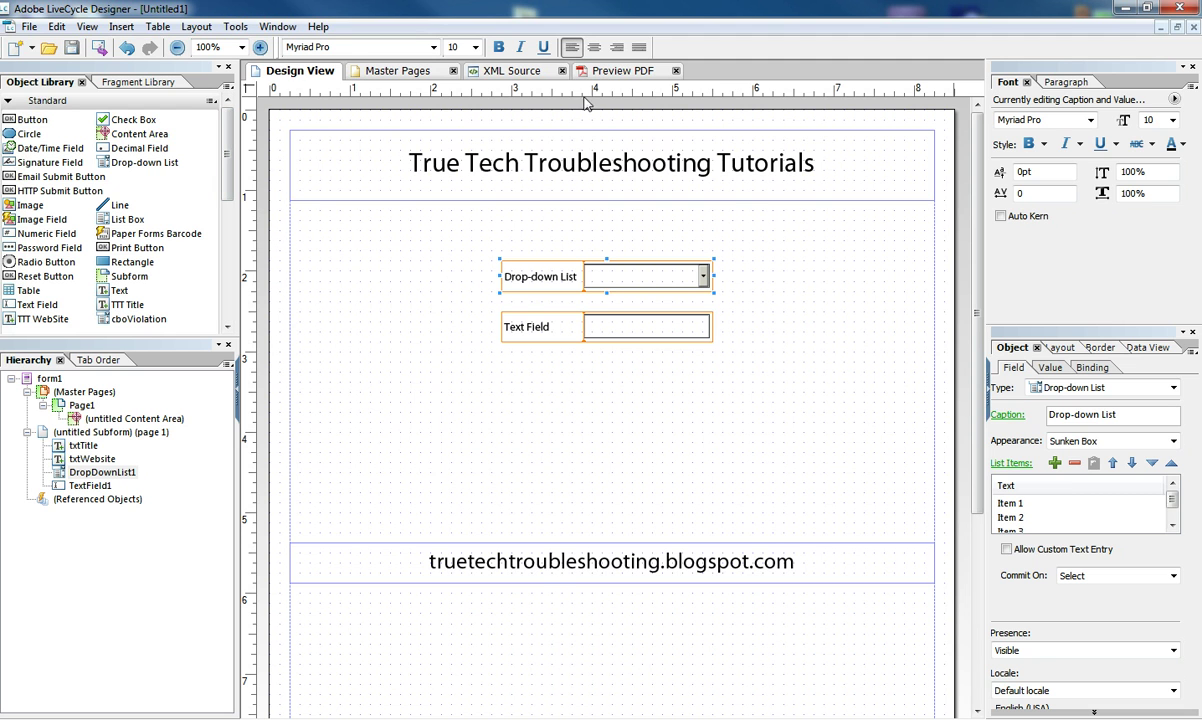
left_click(622, 71)
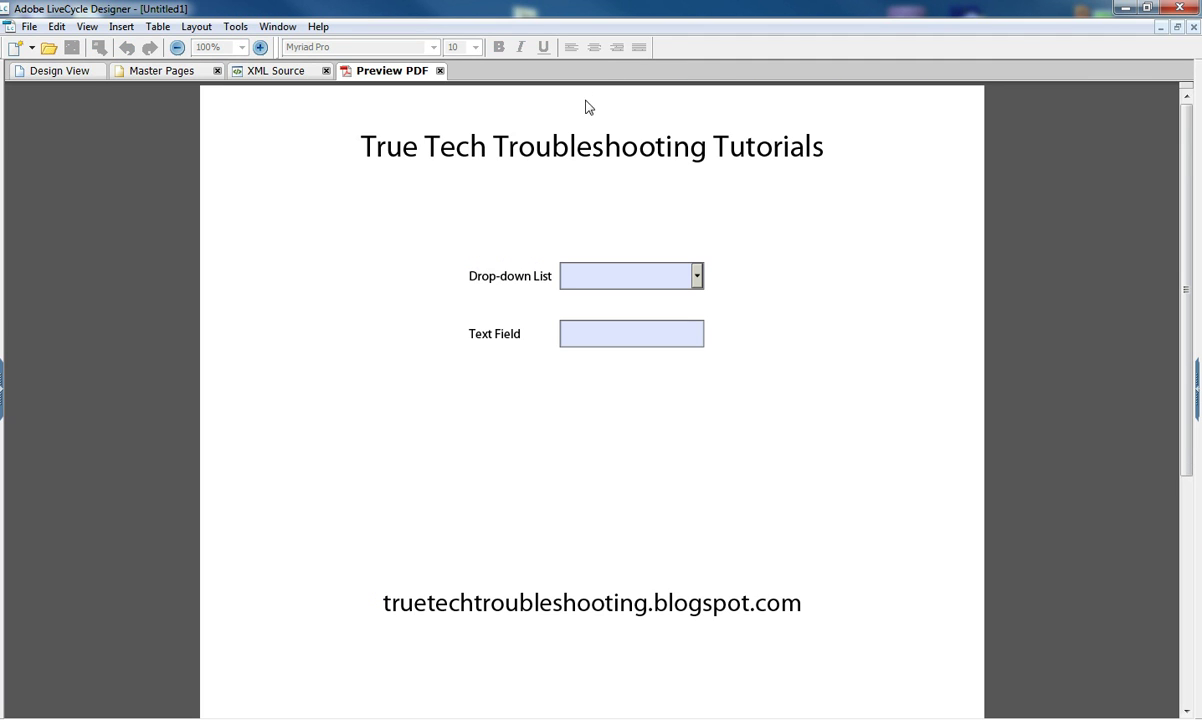
right_click(352, 306)
left_click(262, 351)
right_click(344, 336)
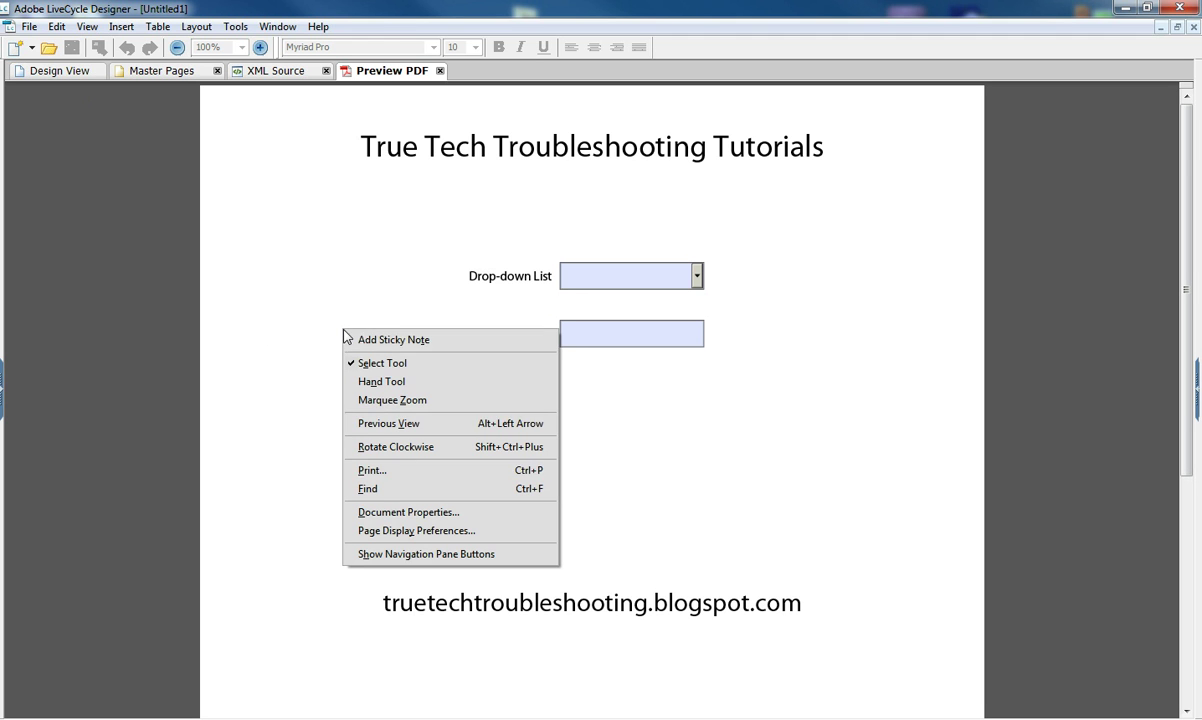
left_click(392, 474)
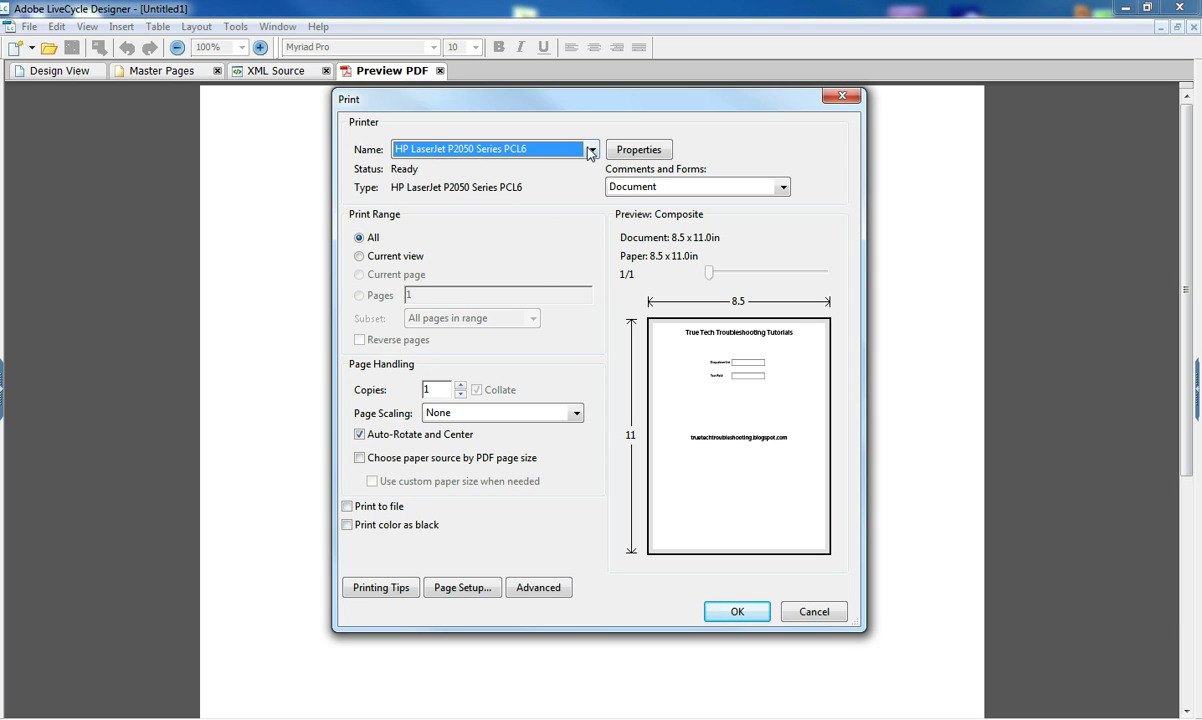
Select Adobe PDF as the printer and print the form
left_click(554, 148)
left_click_drag(592, 197, 591, 247)
left_click(415, 227)
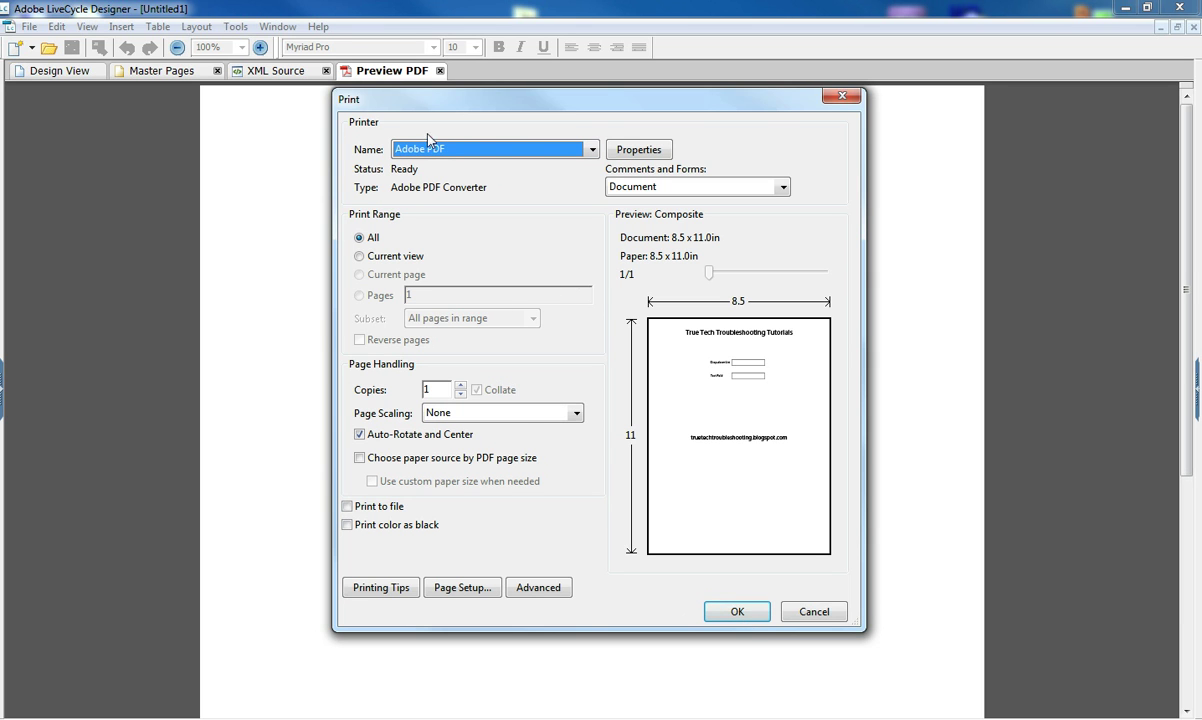
left_click(738, 610)
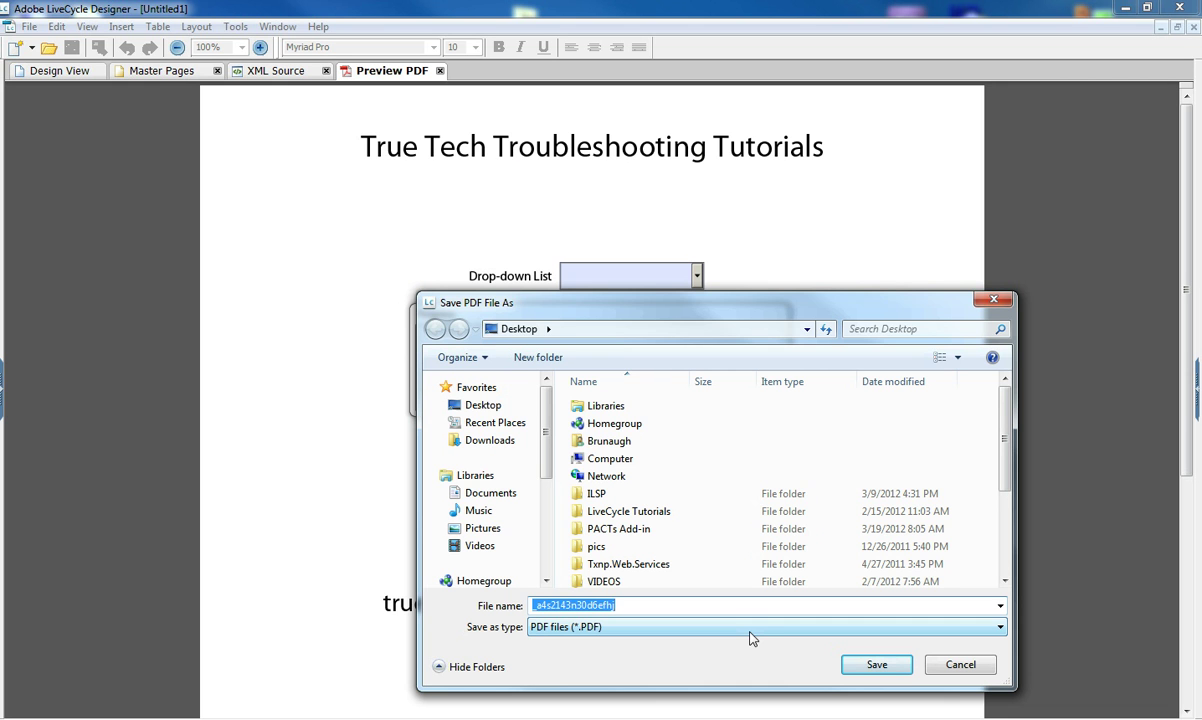
Save the printed form as flat.pdf in the Desktop folder
left_click_drag(640, 302, 535, 199)
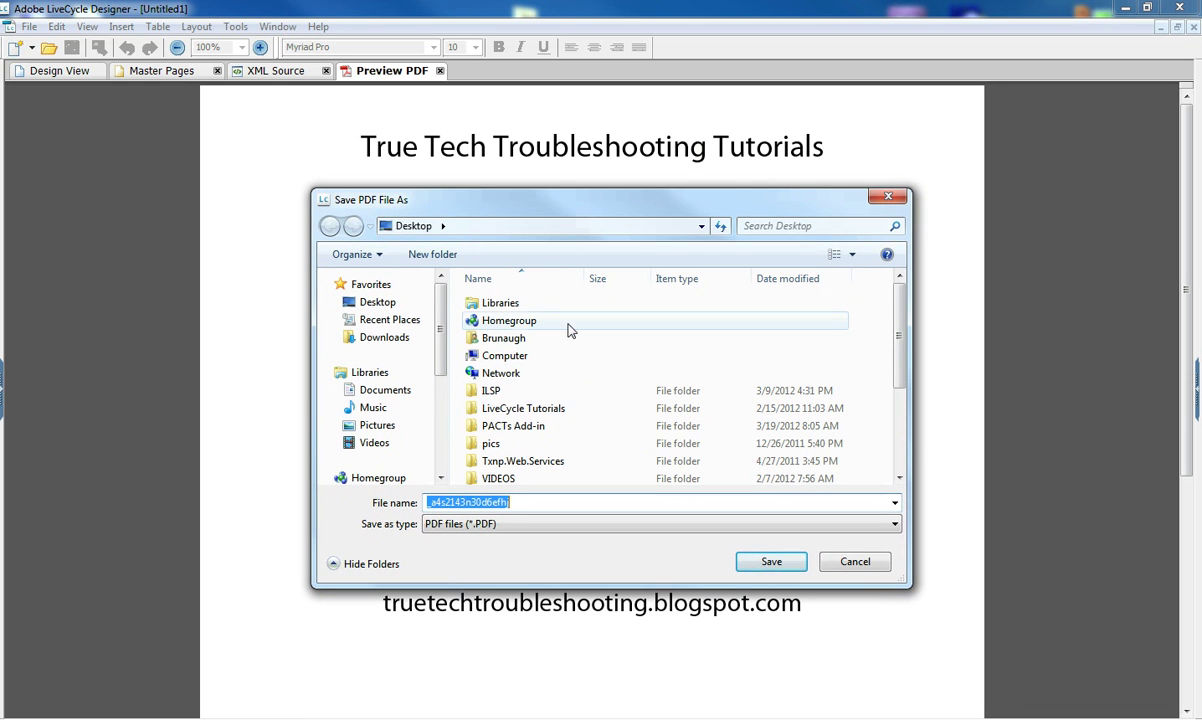
type("f")
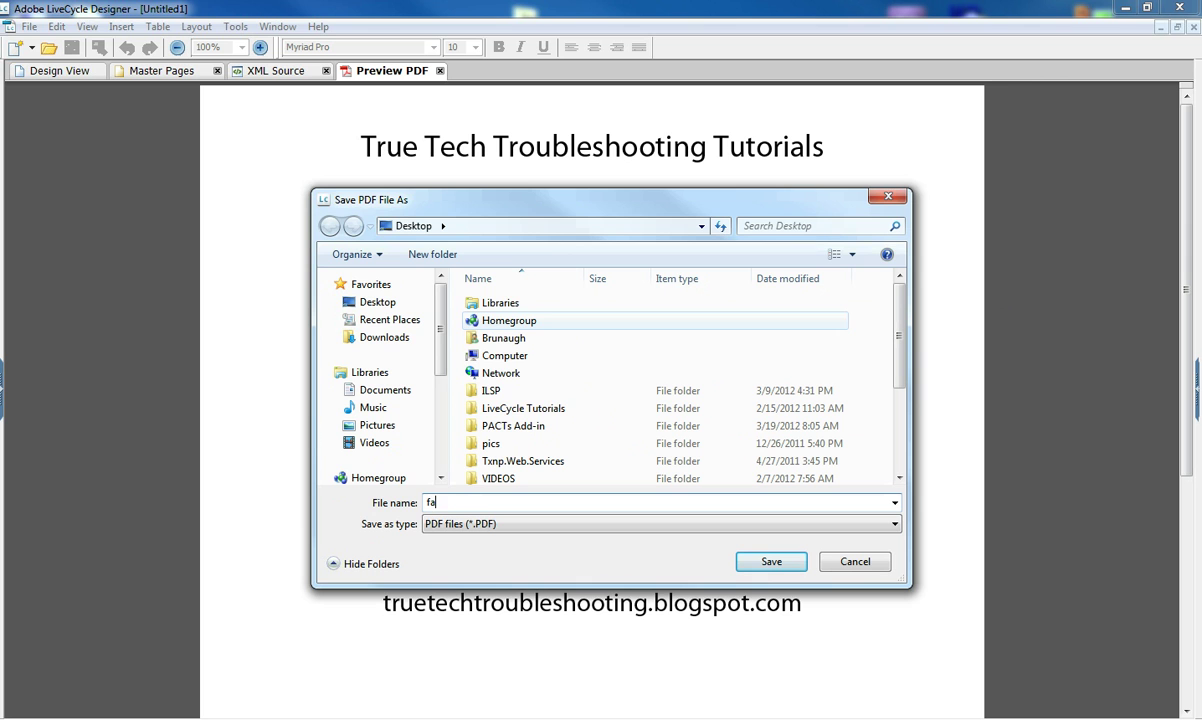
type("lat")
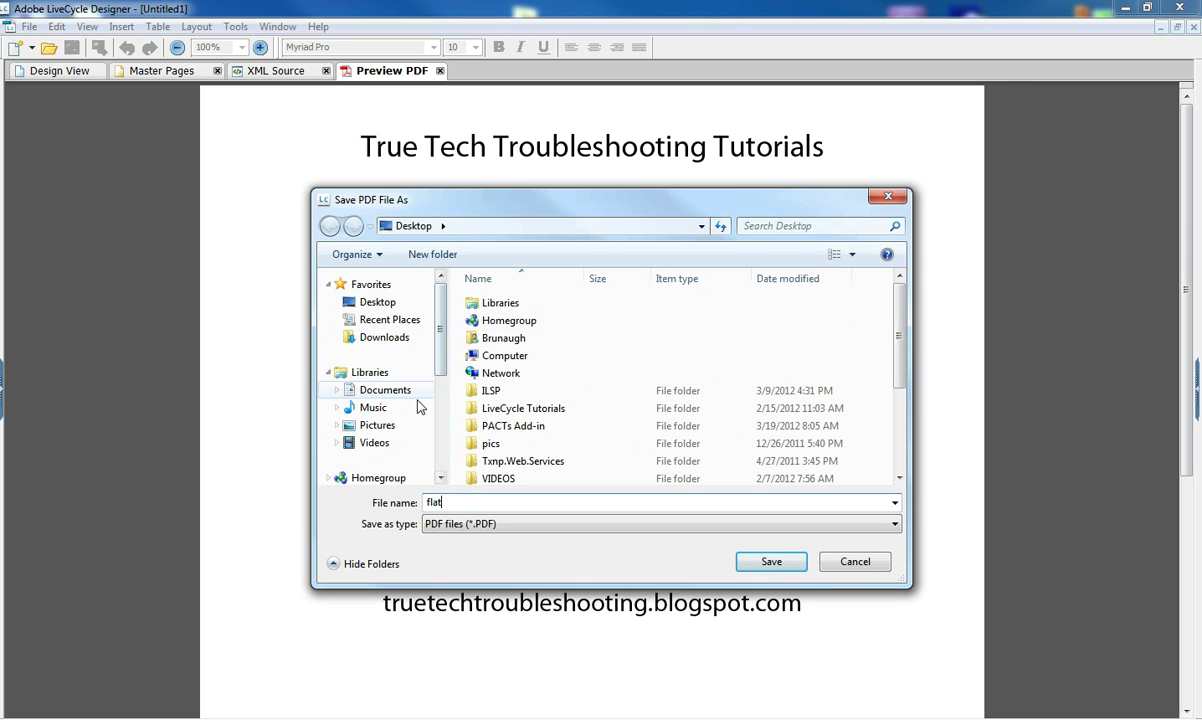
left_click(377, 302)
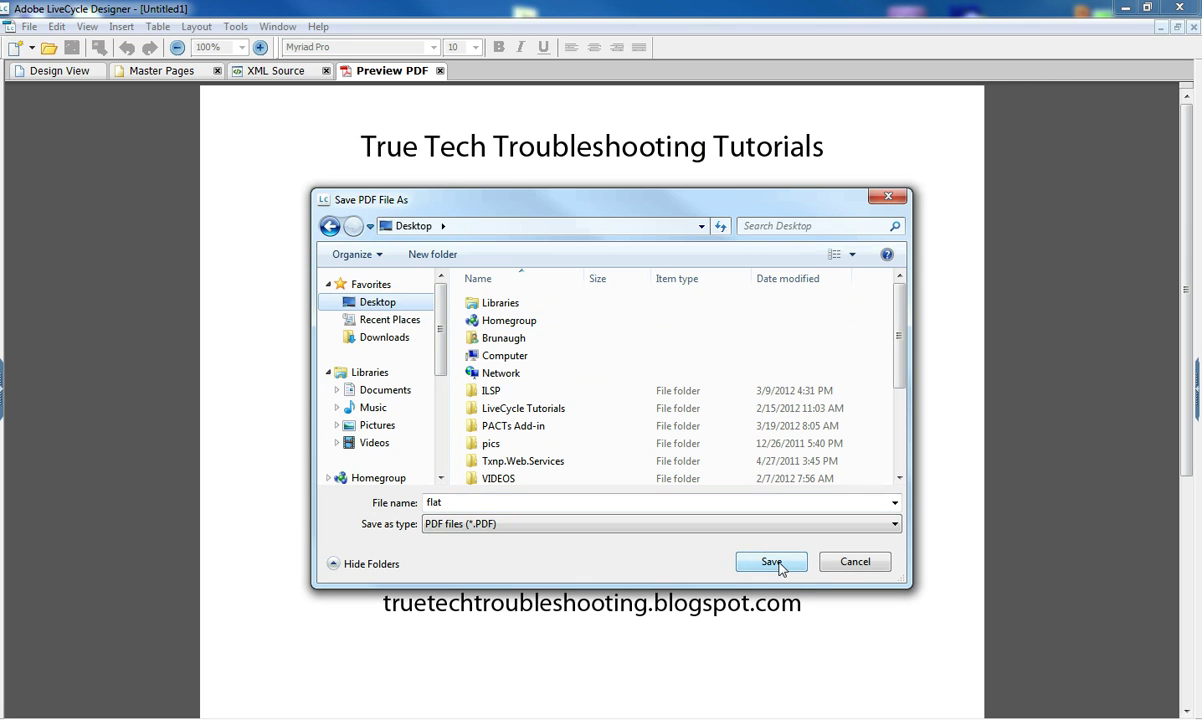
left_click(772, 562)
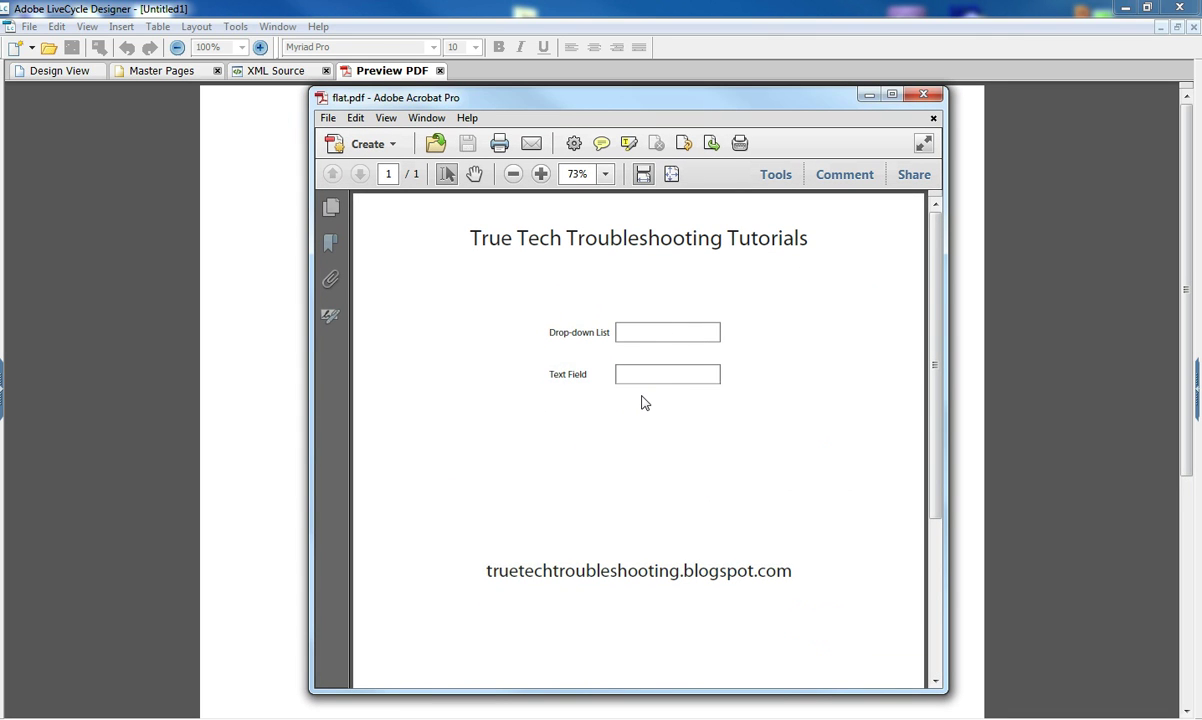
Confirm flat.pdf's fields are flattened, close it, and return to Design View
left_click_drag(526, 283, 765, 451)
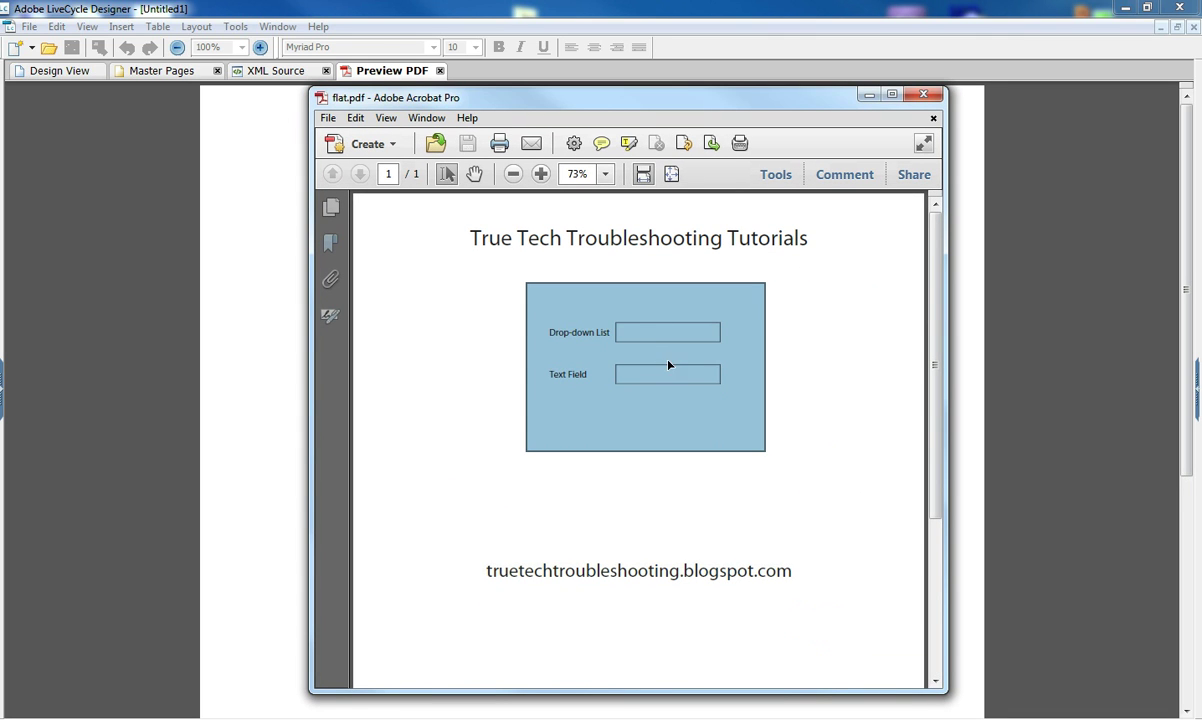
left_click(802, 309)
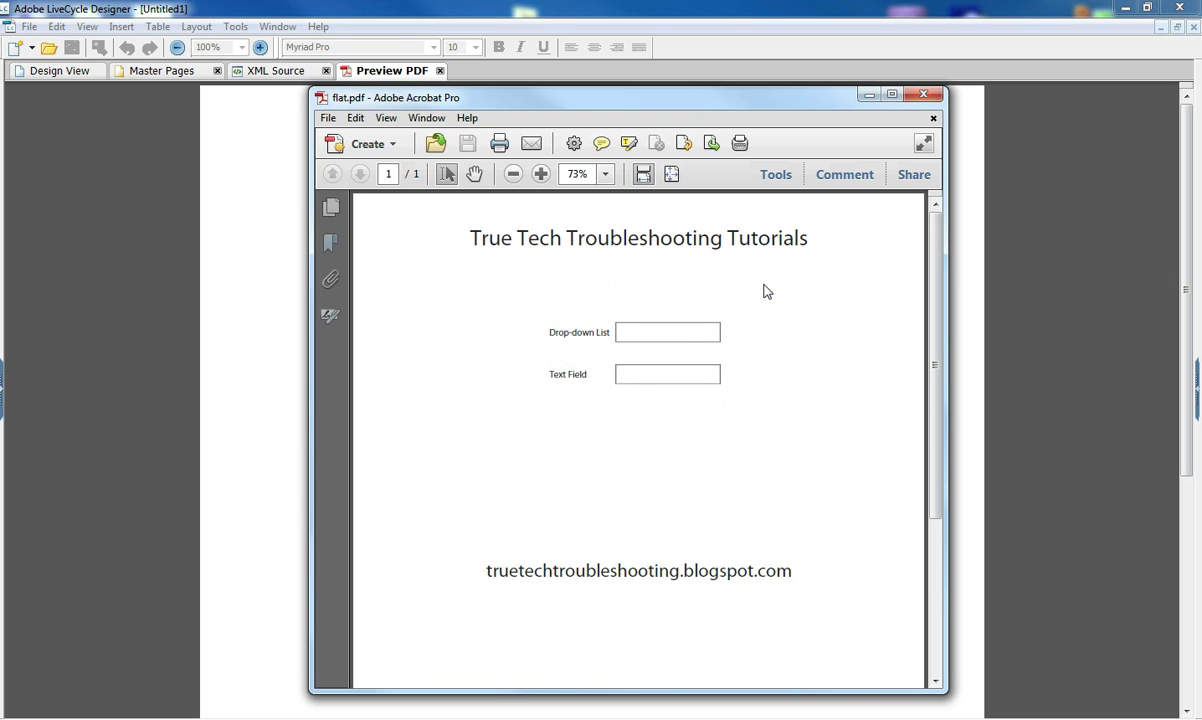
left_click(924, 96)
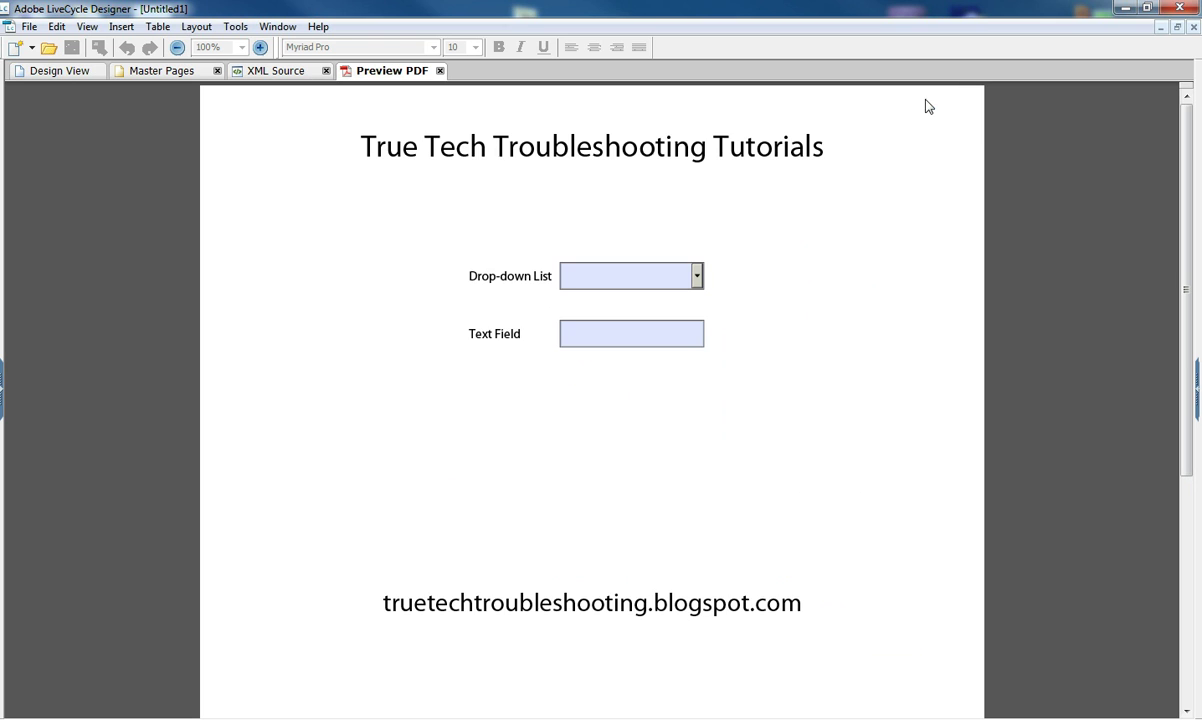
left_click(81, 77)
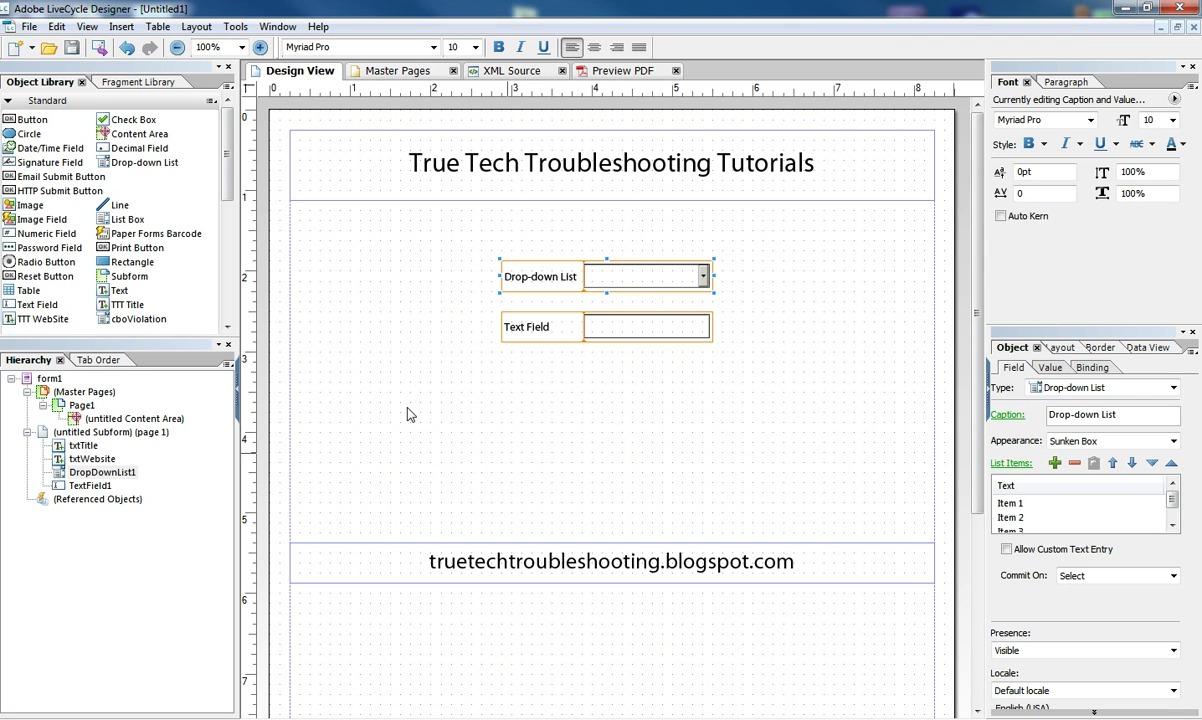
Place a Print Button below the Text Field and change its caption to Flatten Form
left_click_drag(140, 246, 692, 462)
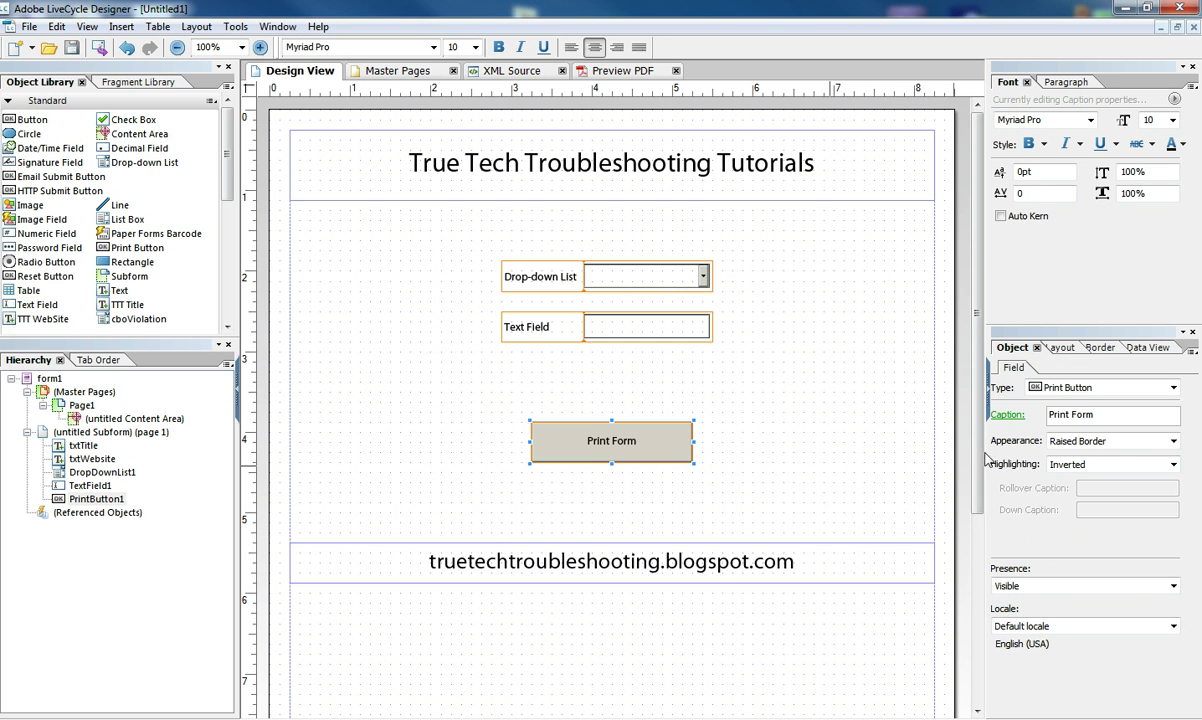
left_click(1048, 415)
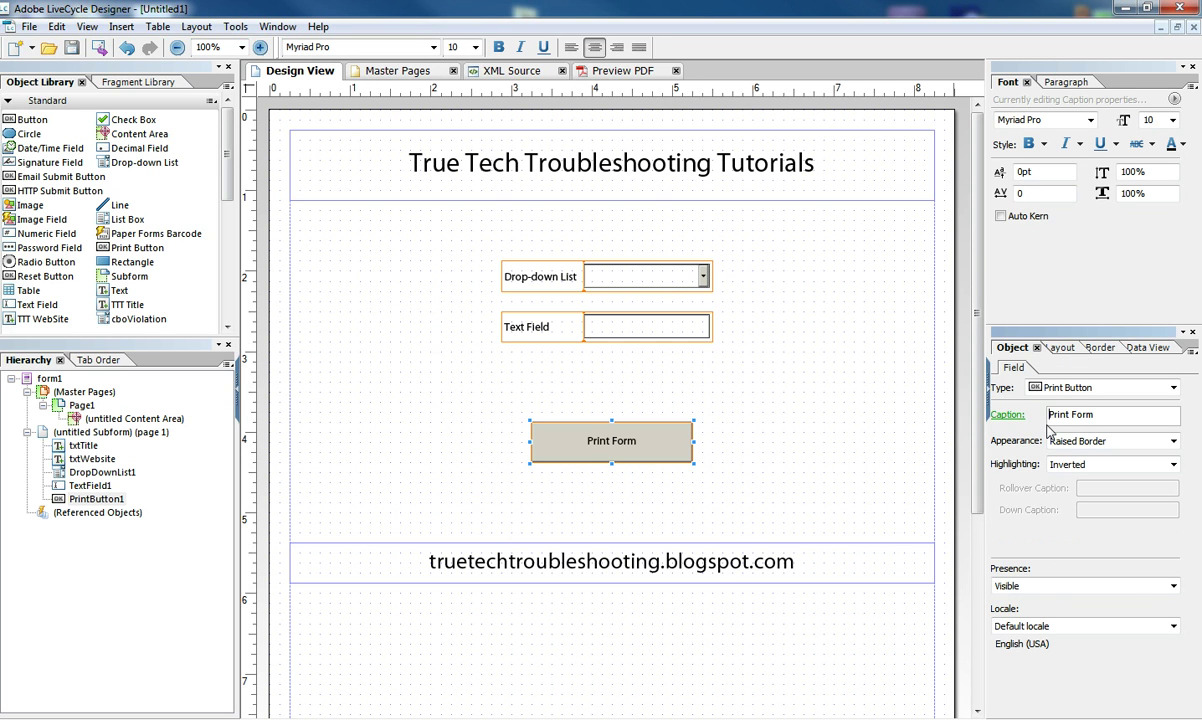
double_click(1062, 414)
type("Flatten")
left_click(869, 496)
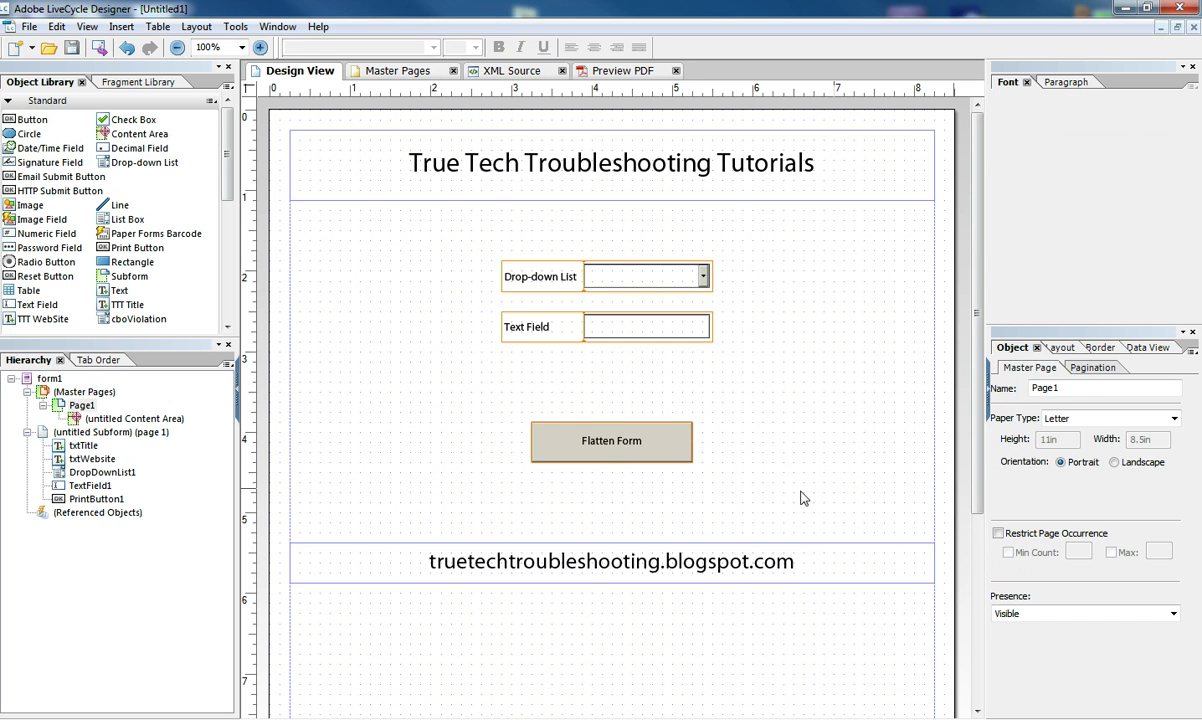
Add an xfa.host.messageBox line ('Choose the Adobe PDF Printer / Select a file name…') above xfa.host.print
left_click(642, 449)
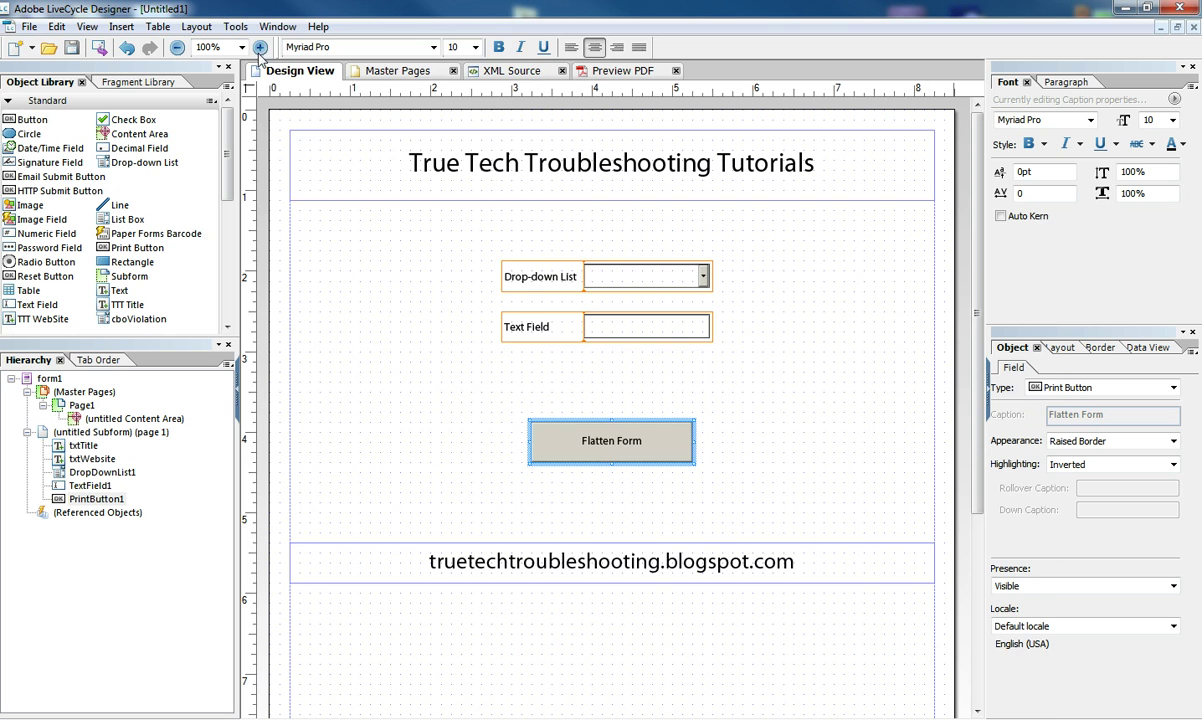
left_click(277, 26)
left_click(303, 108)
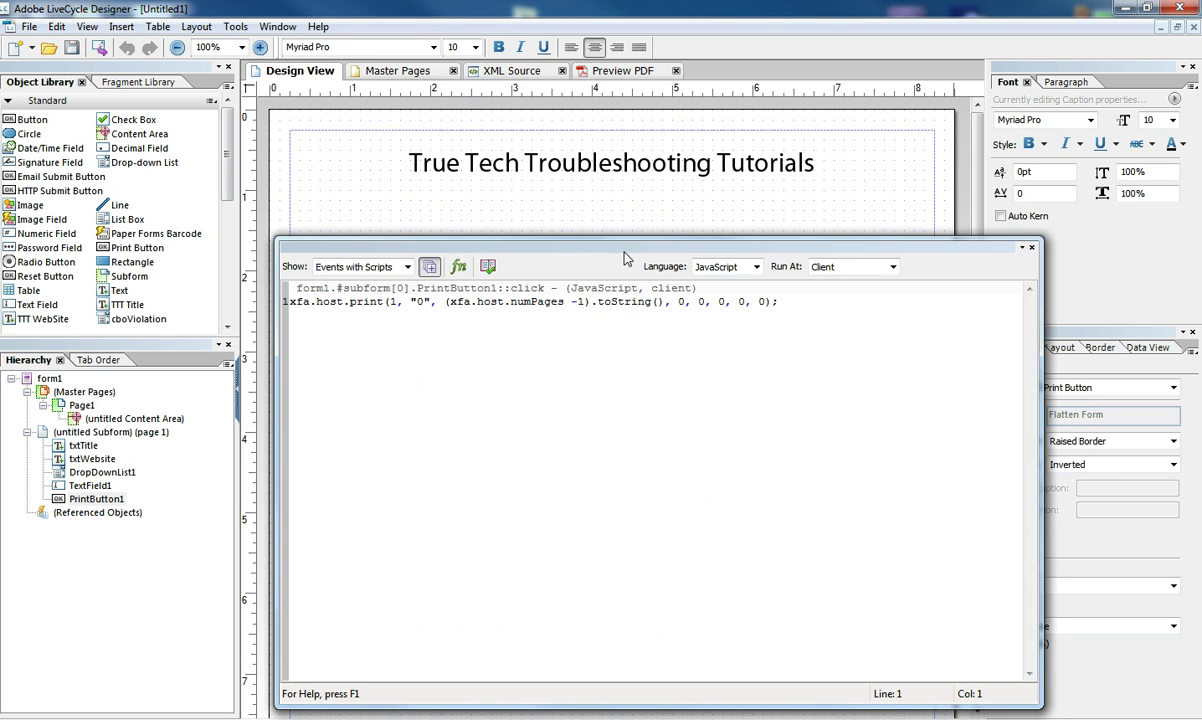
left_click_drag(588, 216, 543, 300)
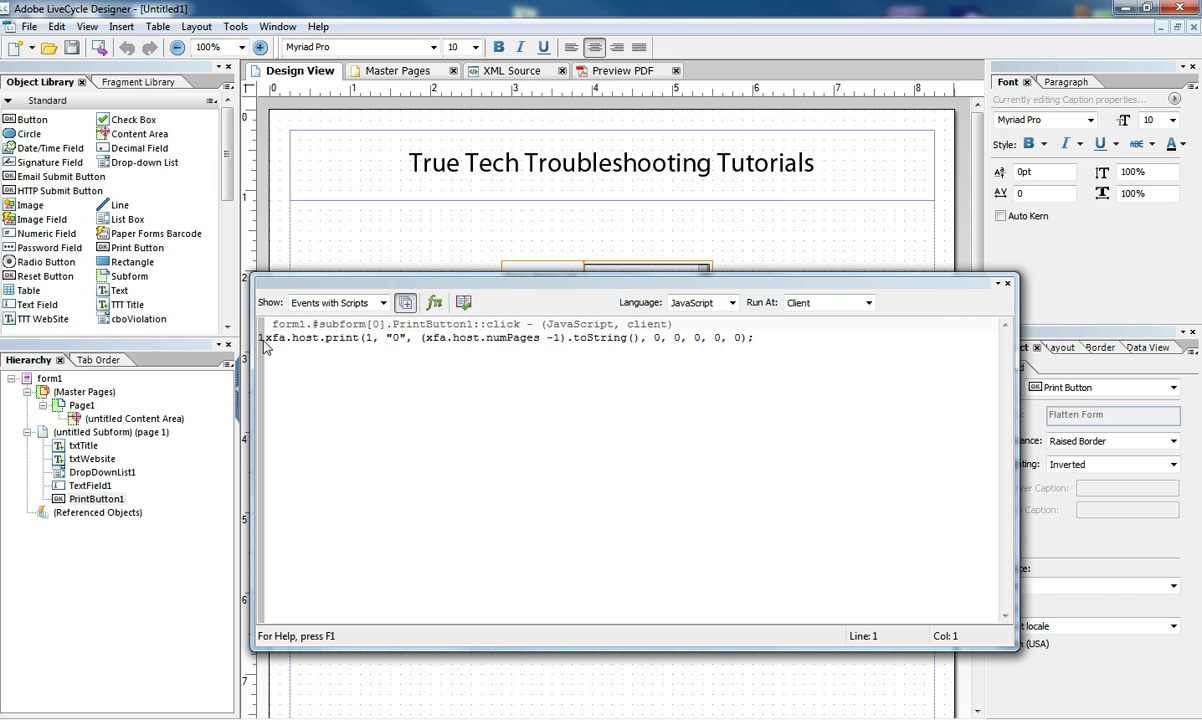
key("Return")
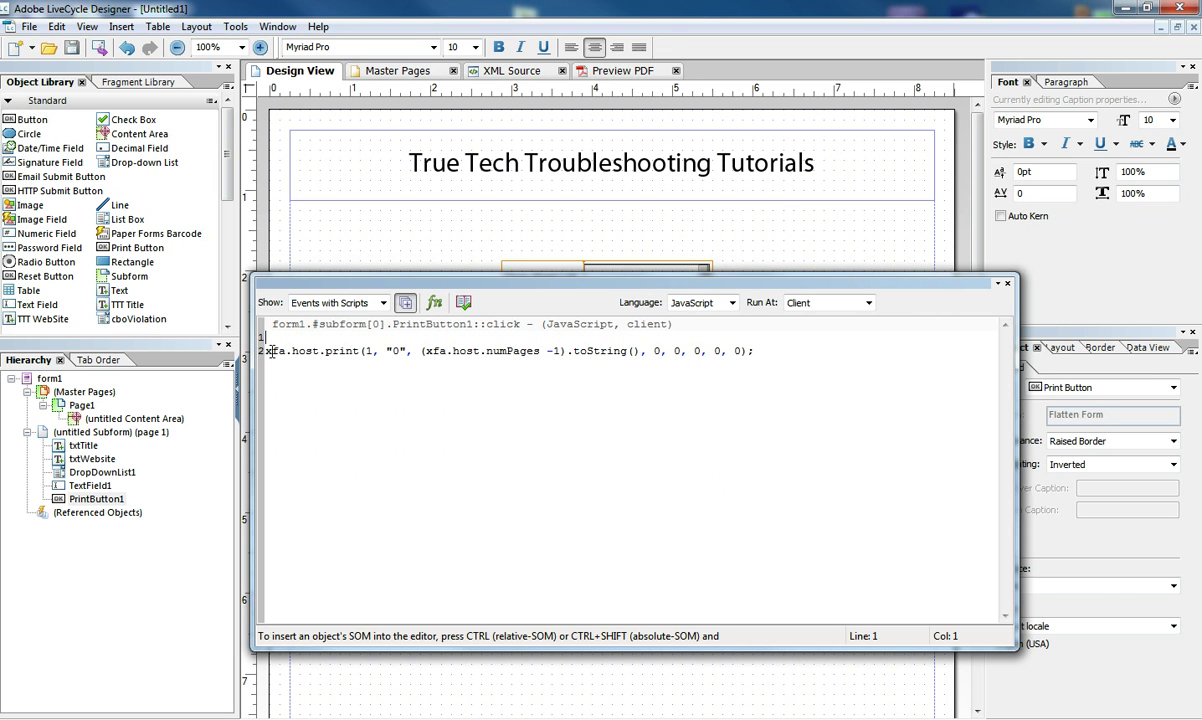
type("xfa.host.messageBox(\"Choose the Adobe PDF")
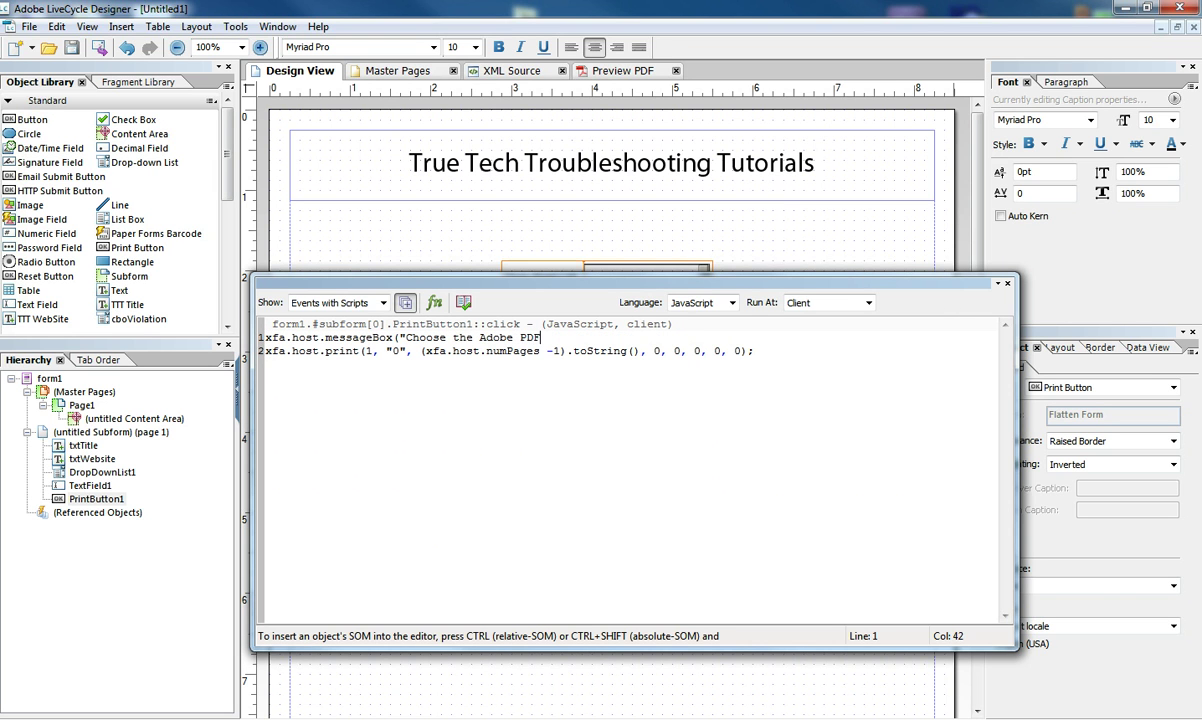
type(" Printer / Select a file name / to flatten the form\");")
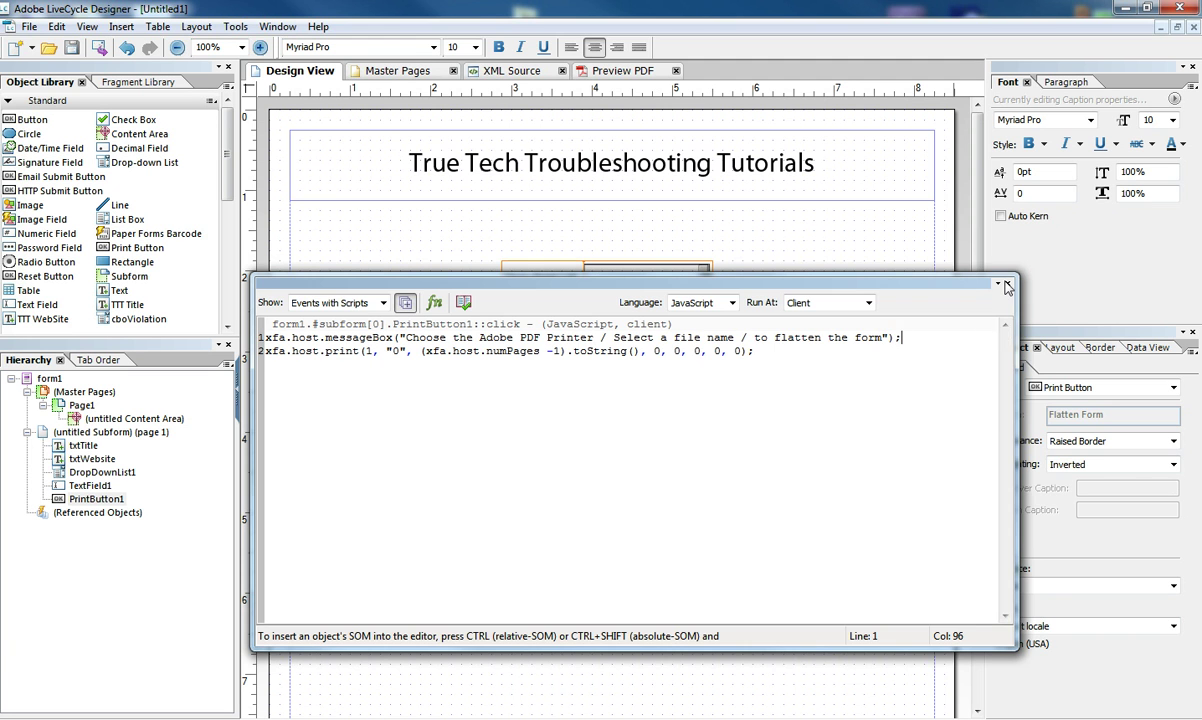
left_click(948, 266)
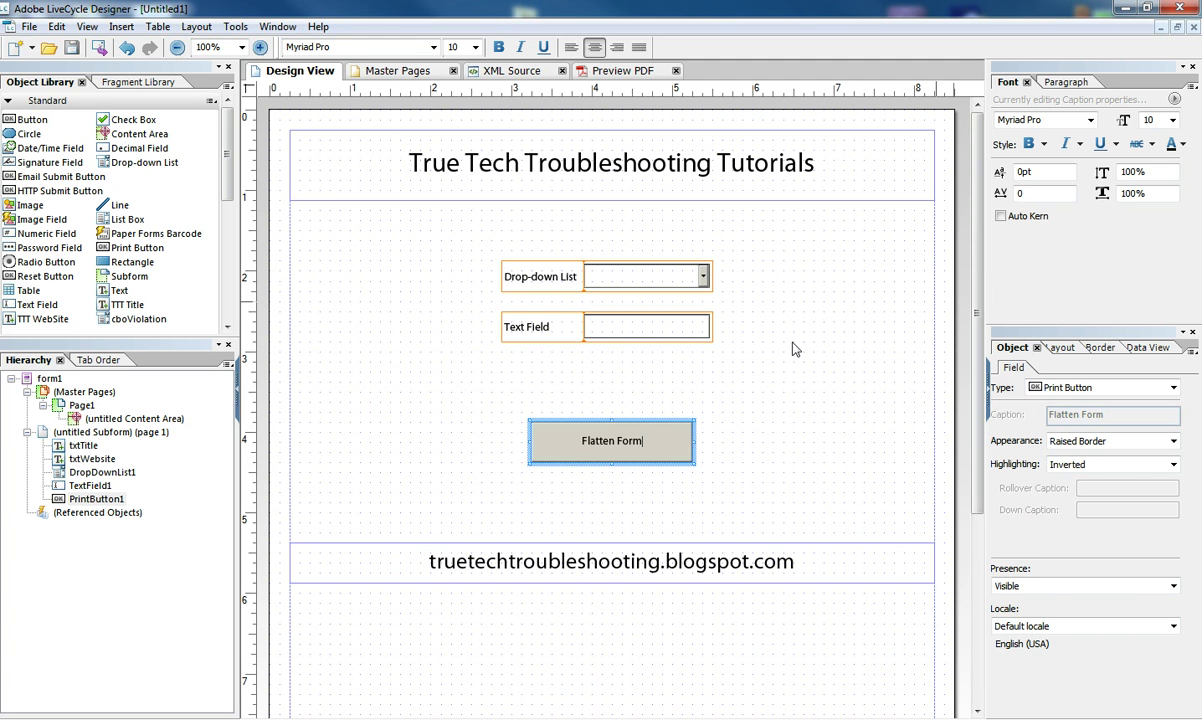
Preview the form and type asdfjasldf into the Text Field
left_click(605, 71)
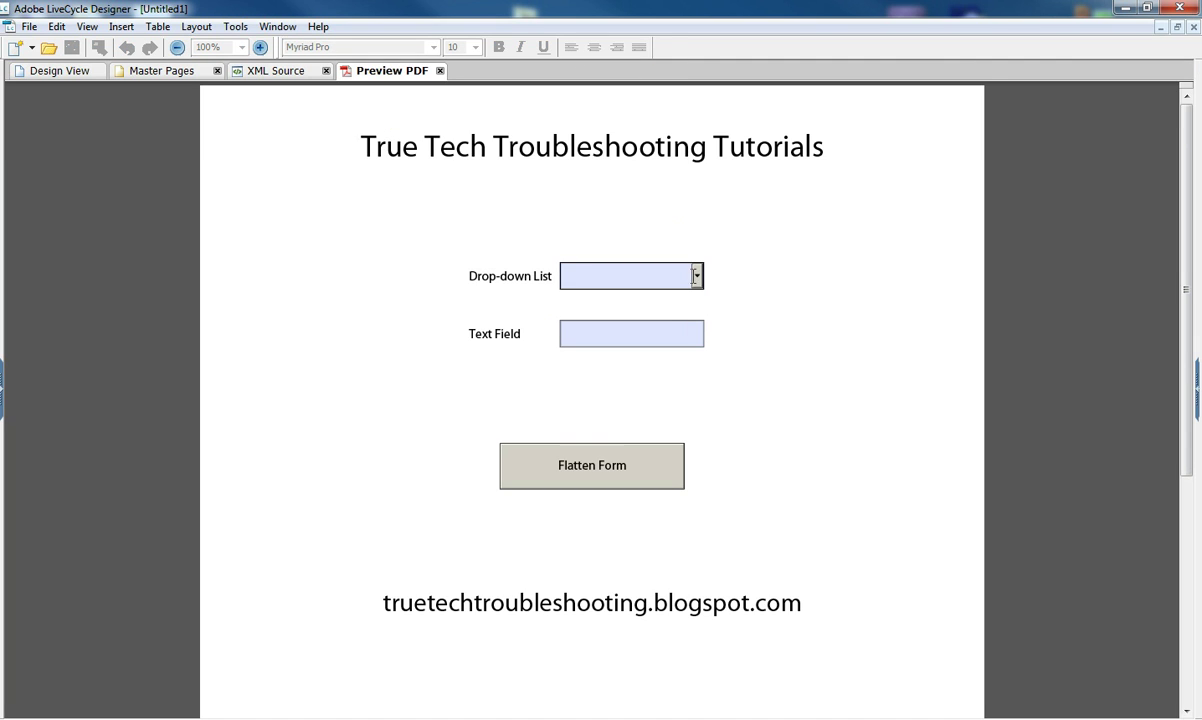
left_click(697, 276)
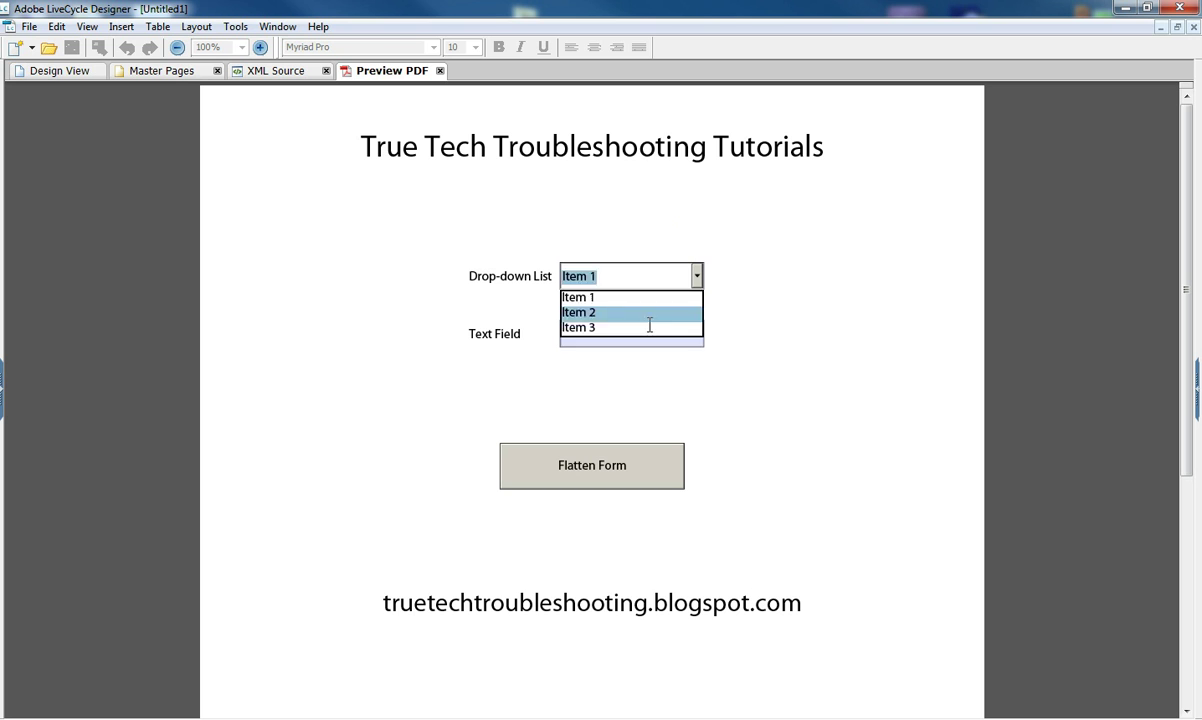
left_click(637, 327)
type("asdfjasldf")
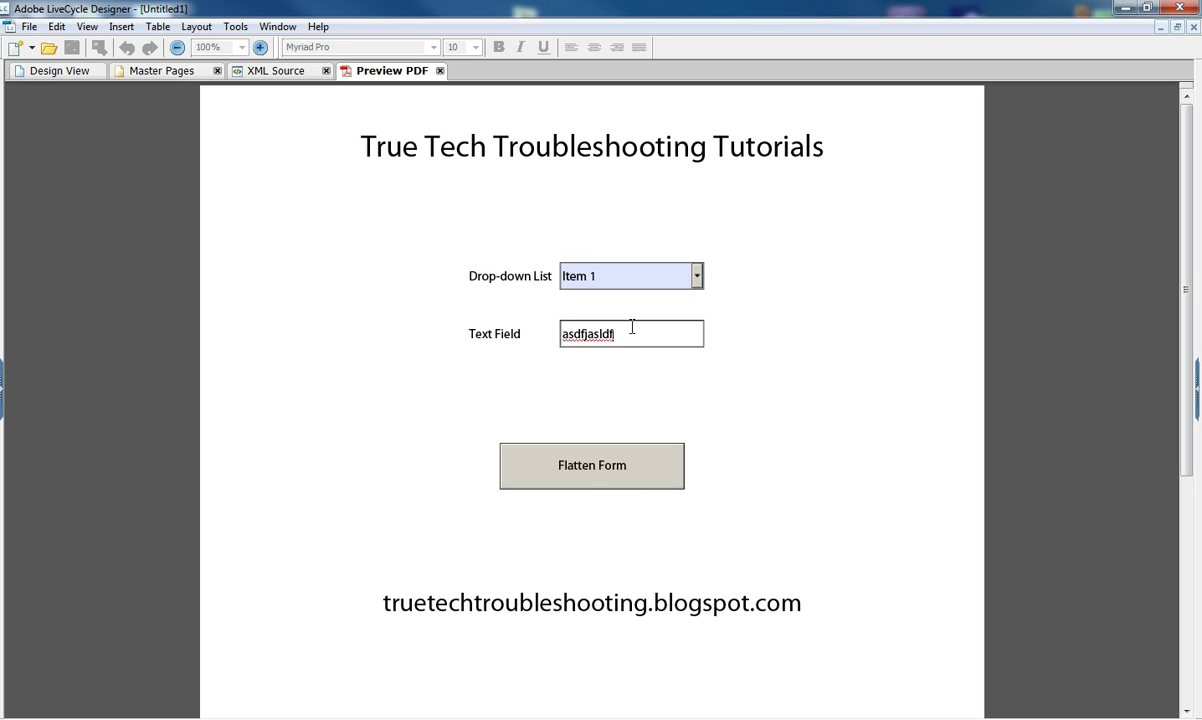
Use the Flatten Form button, dismiss its message, and print to Adobe PDF
left_click(590, 465)
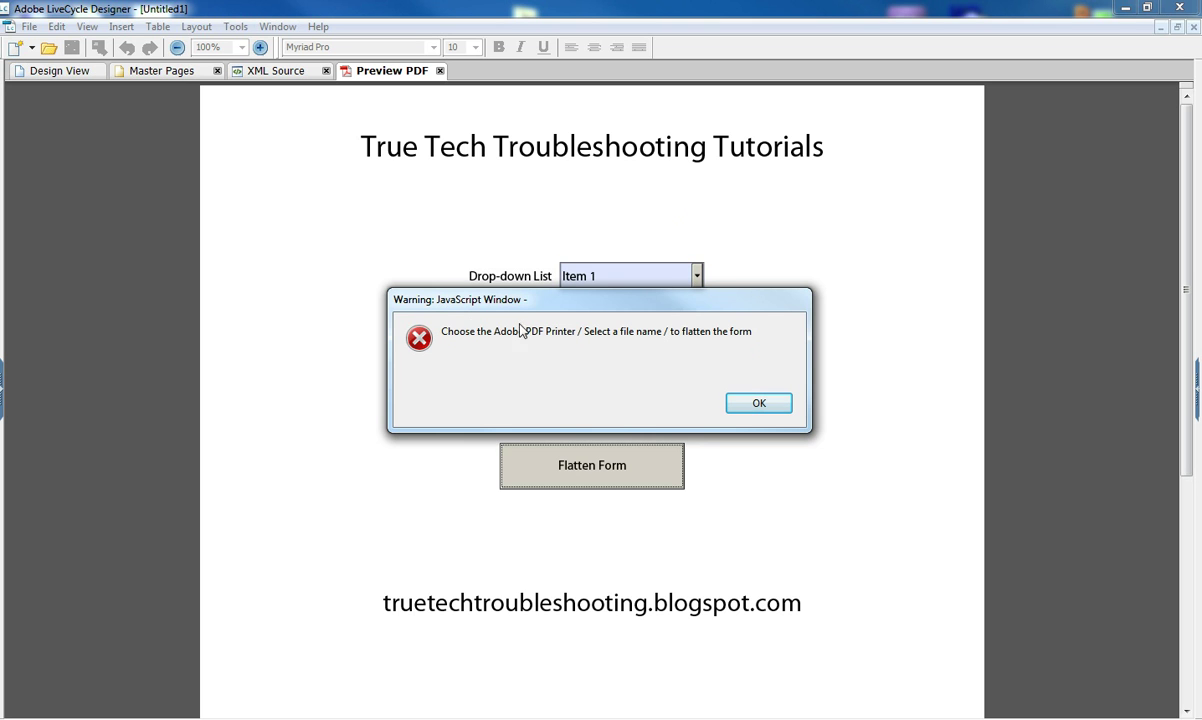
left_click(758, 403)
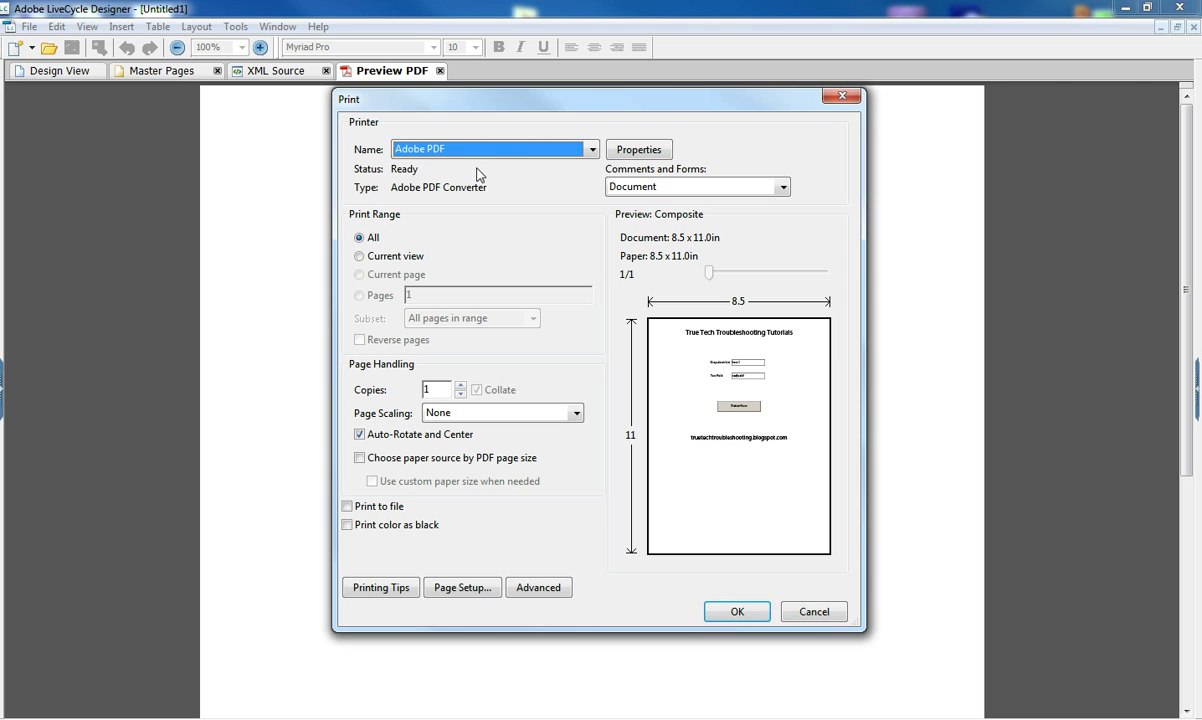
left_click(588, 152)
left_click(556, 167)
left_click(735, 612)
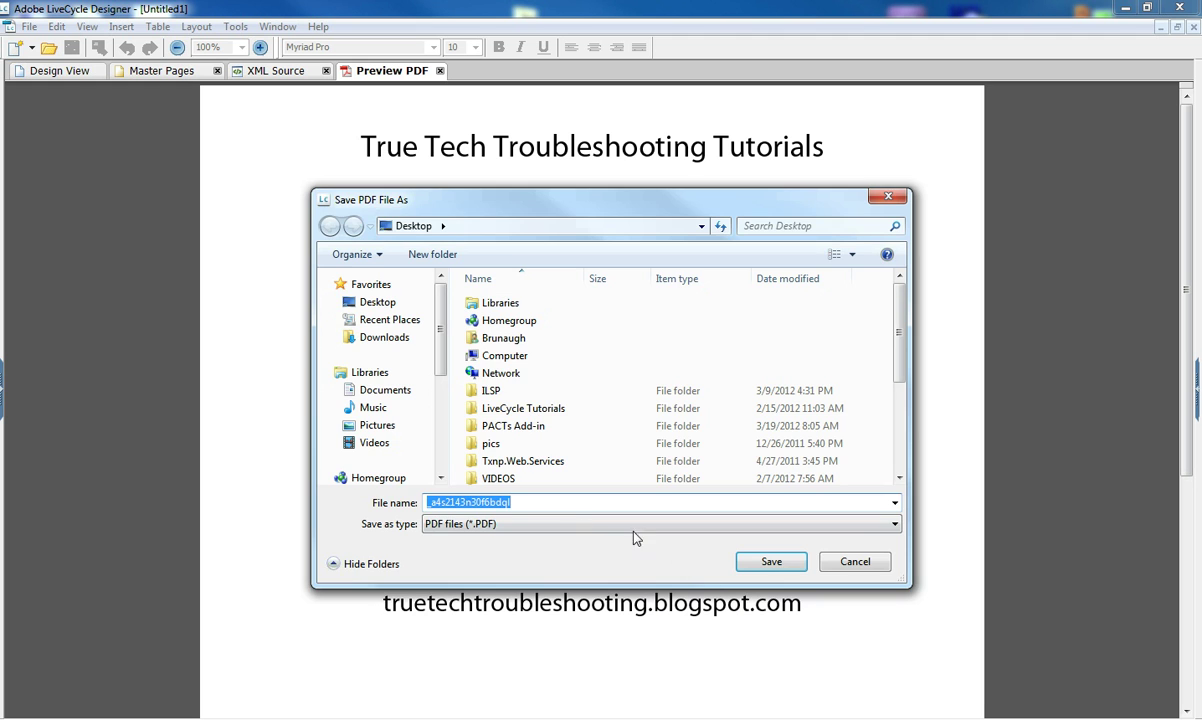
Save the print as flat 1 on the Desktop, close it, and return to Design View
type("flat 1")
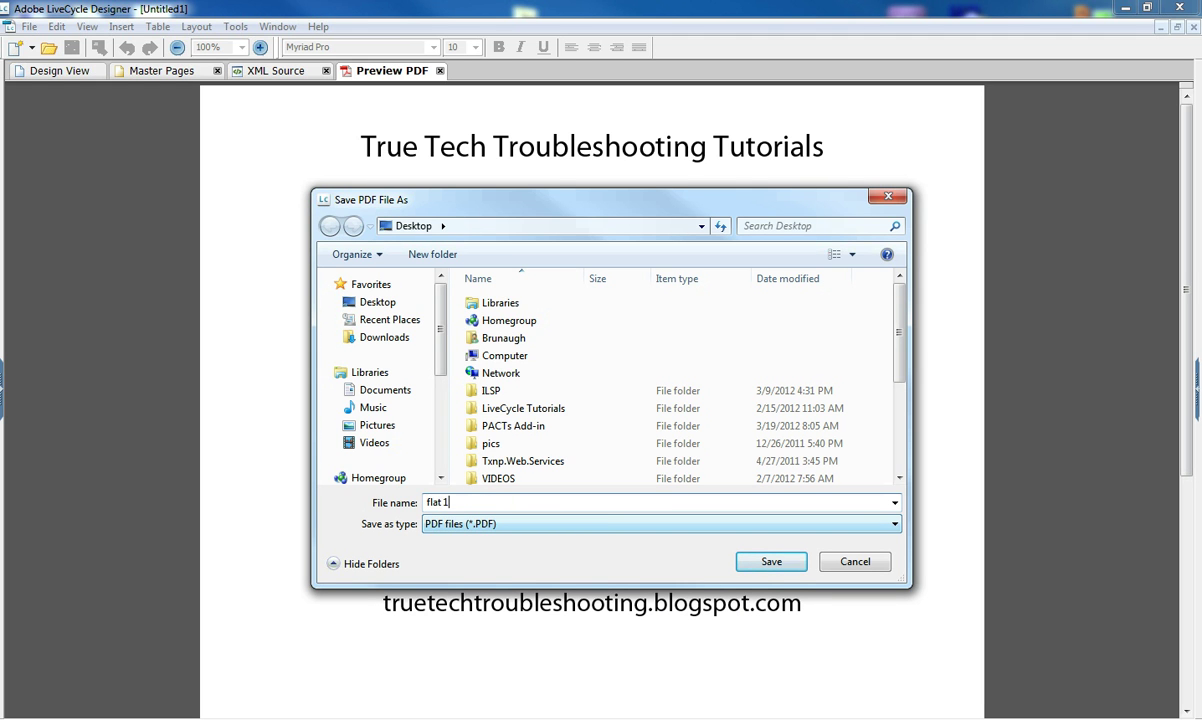
left_click(372, 302)
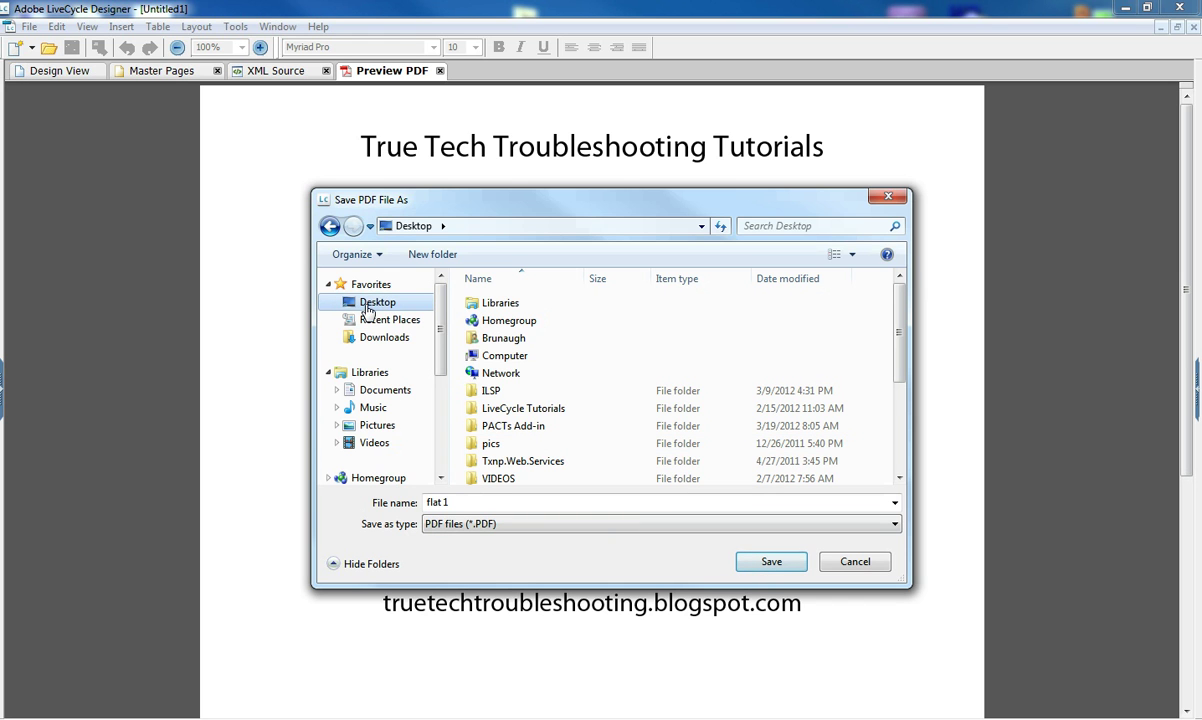
left_click(771, 562)
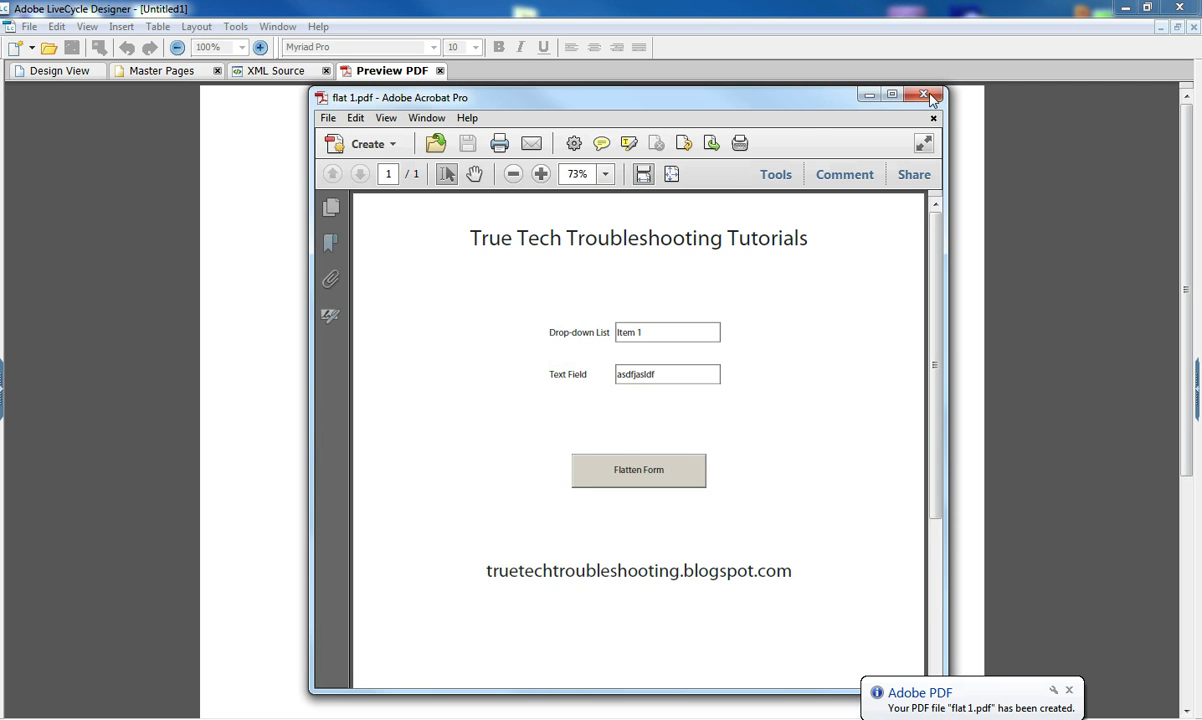
left_click(869, 94)
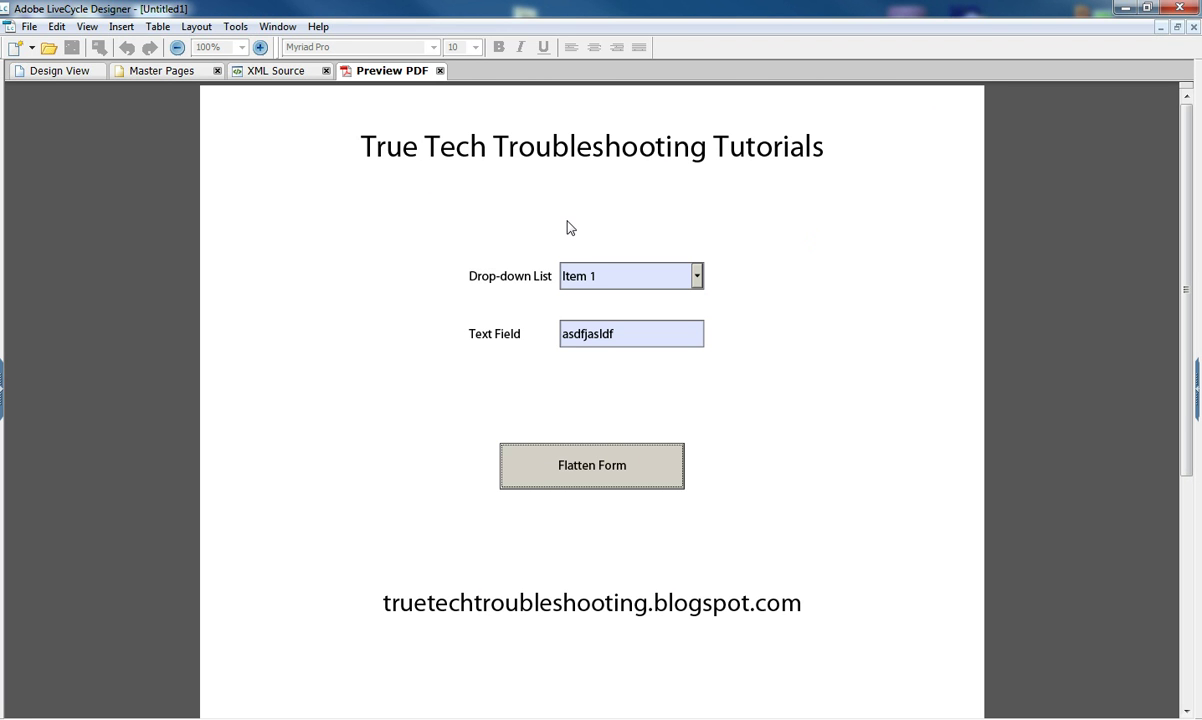
key("ctrl+Page_Up")
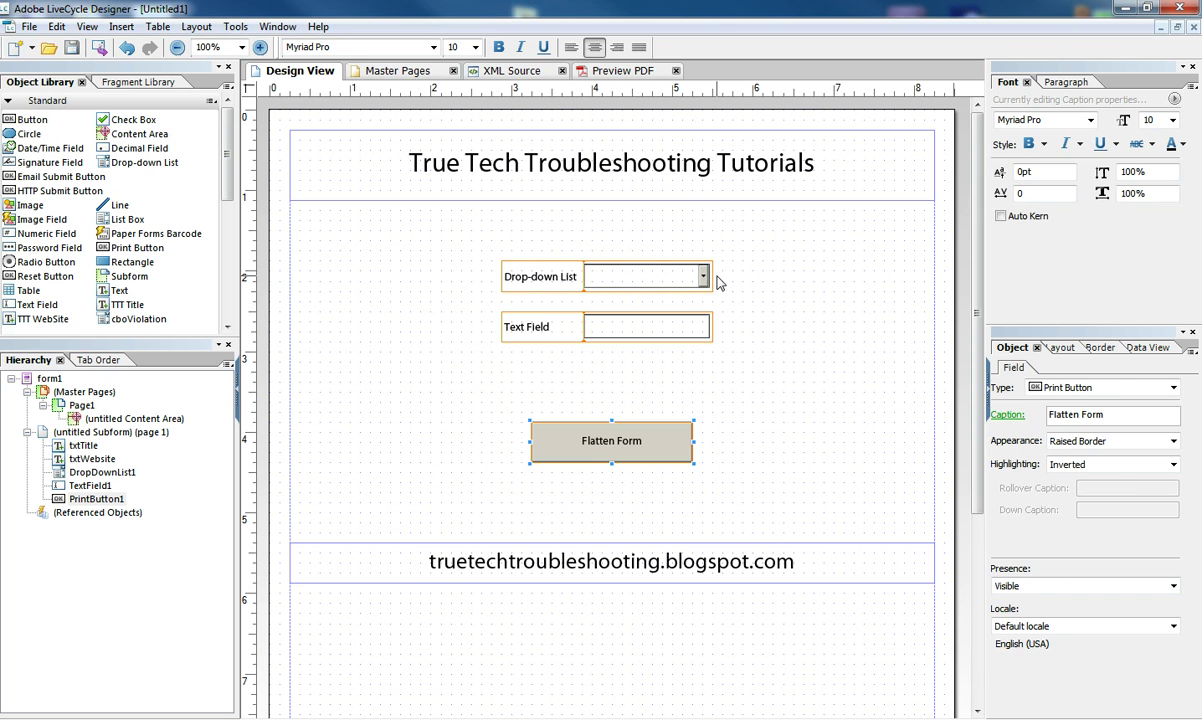
Set the Text Field's appearance to None so it has no border
left_click(645, 278)
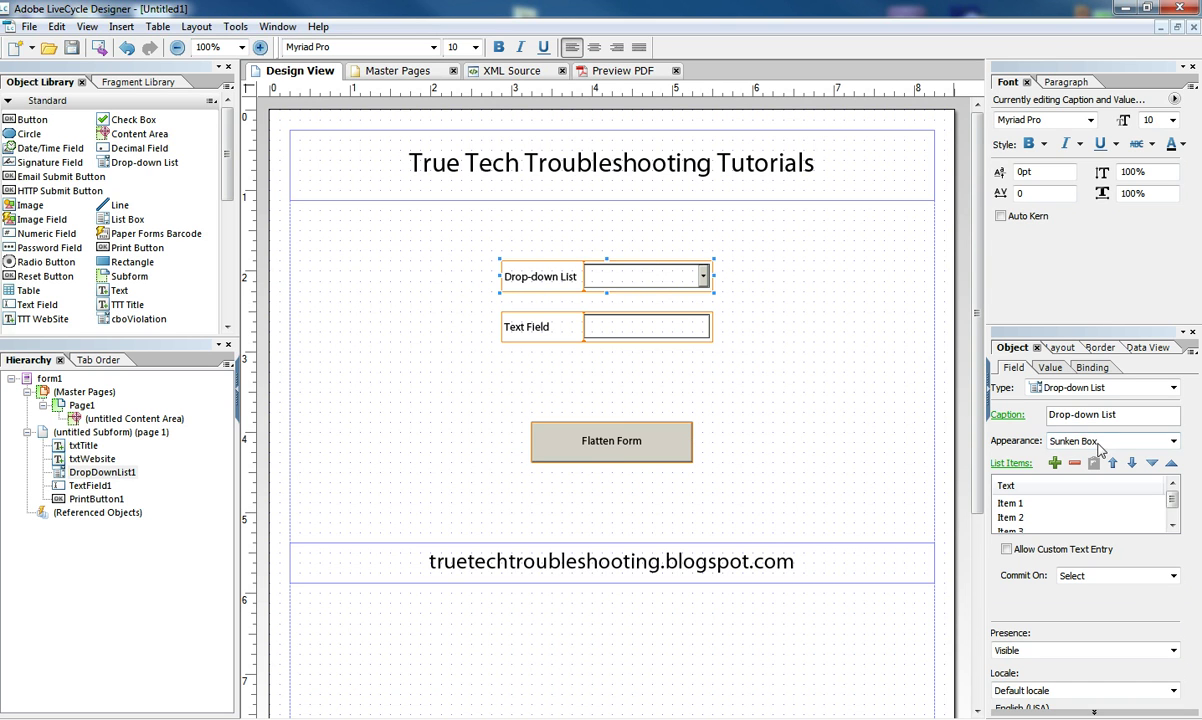
left_click(1103, 446)
left_click(692, 328)
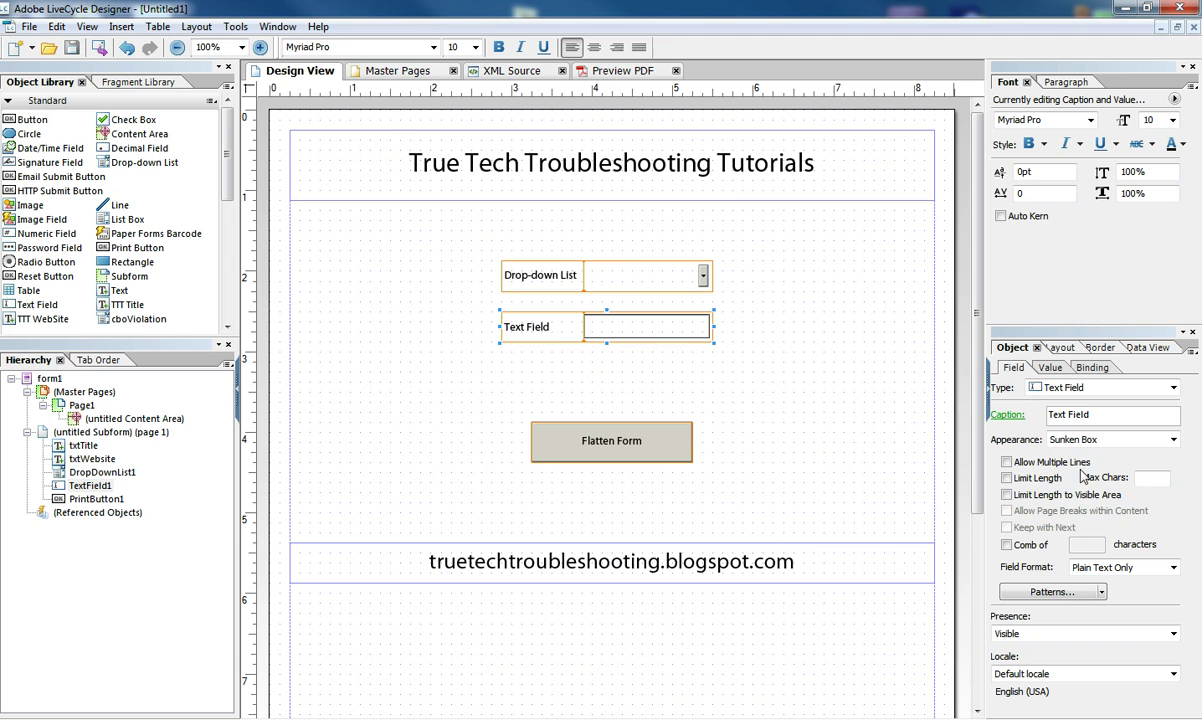
left_click(1060, 439)
left_click(1075, 452)
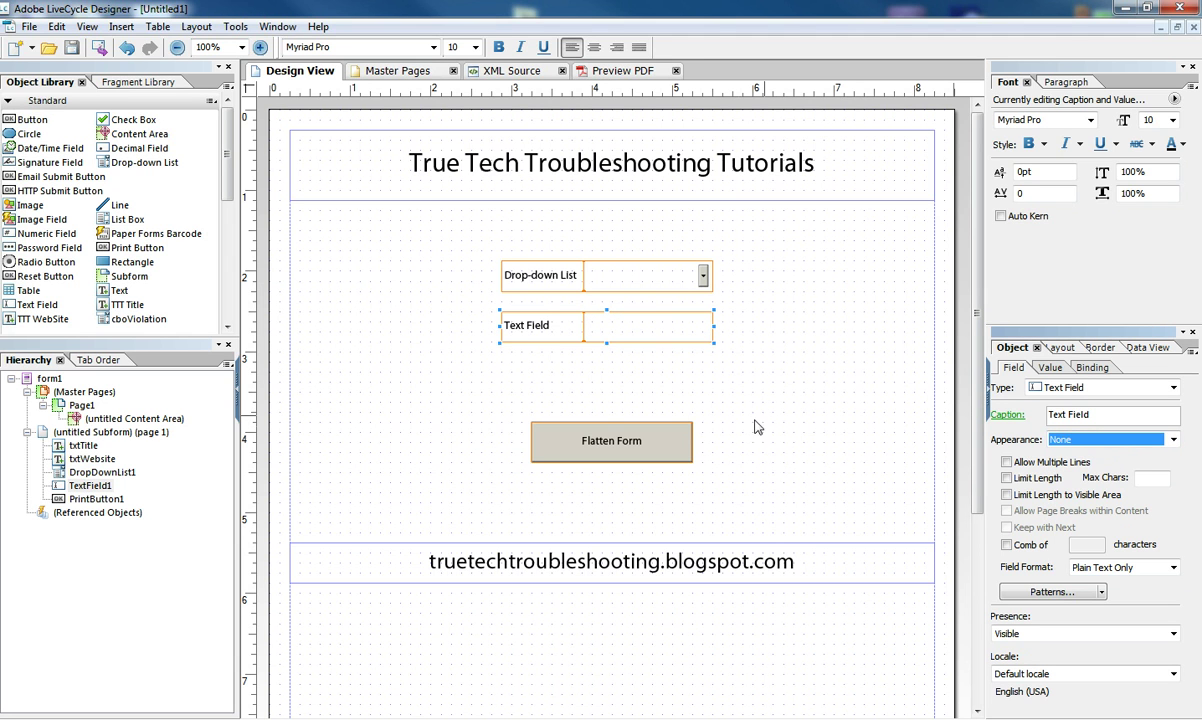
Set the Flatten Form button's presence to Visible (Screen Only)
left_click(679, 435)
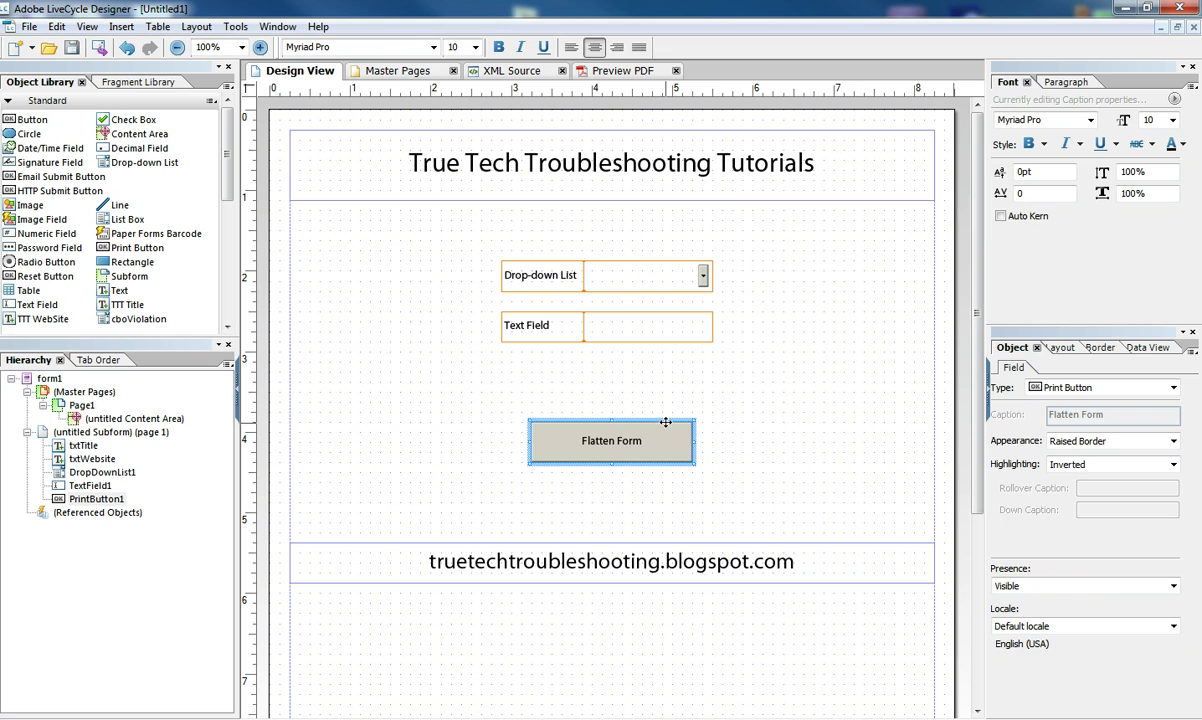
double_click(665, 422)
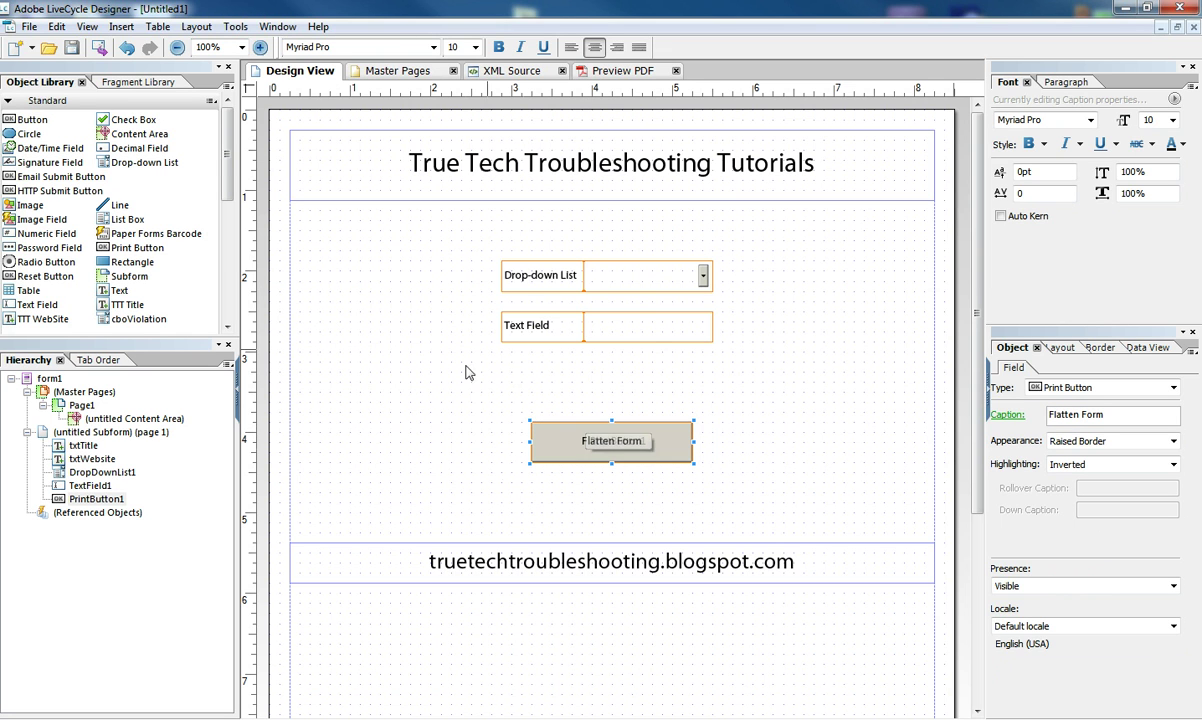
key("Escape")
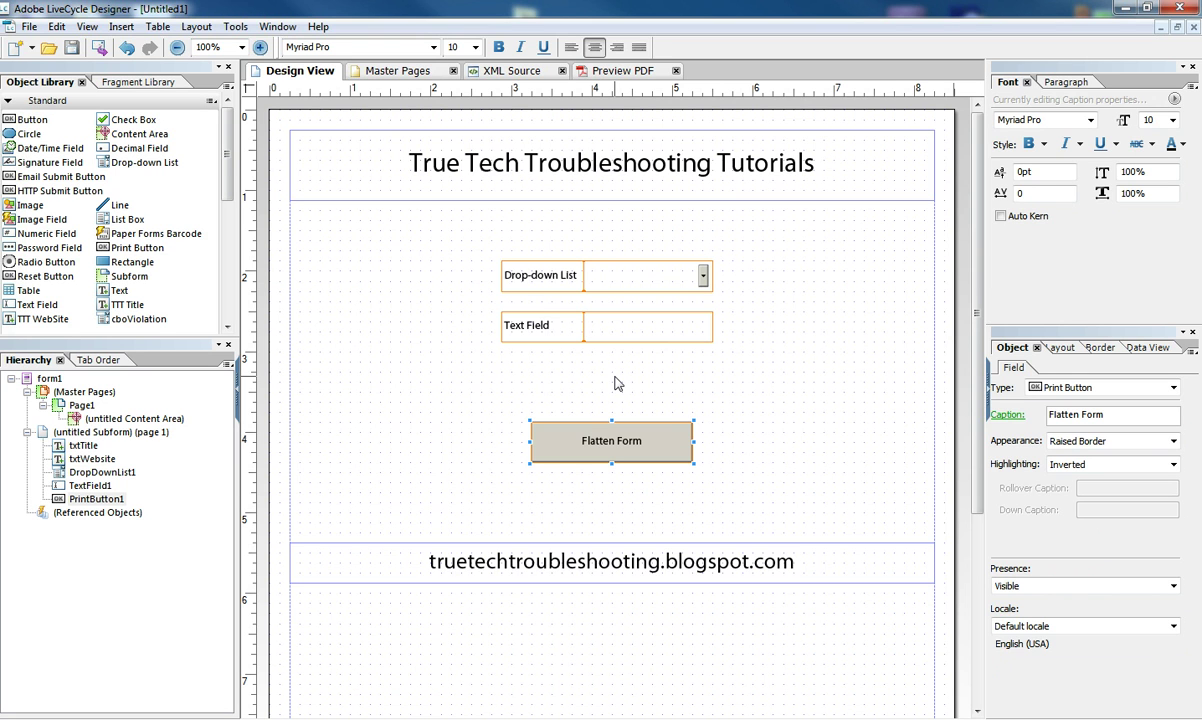
left_click(1040, 586)
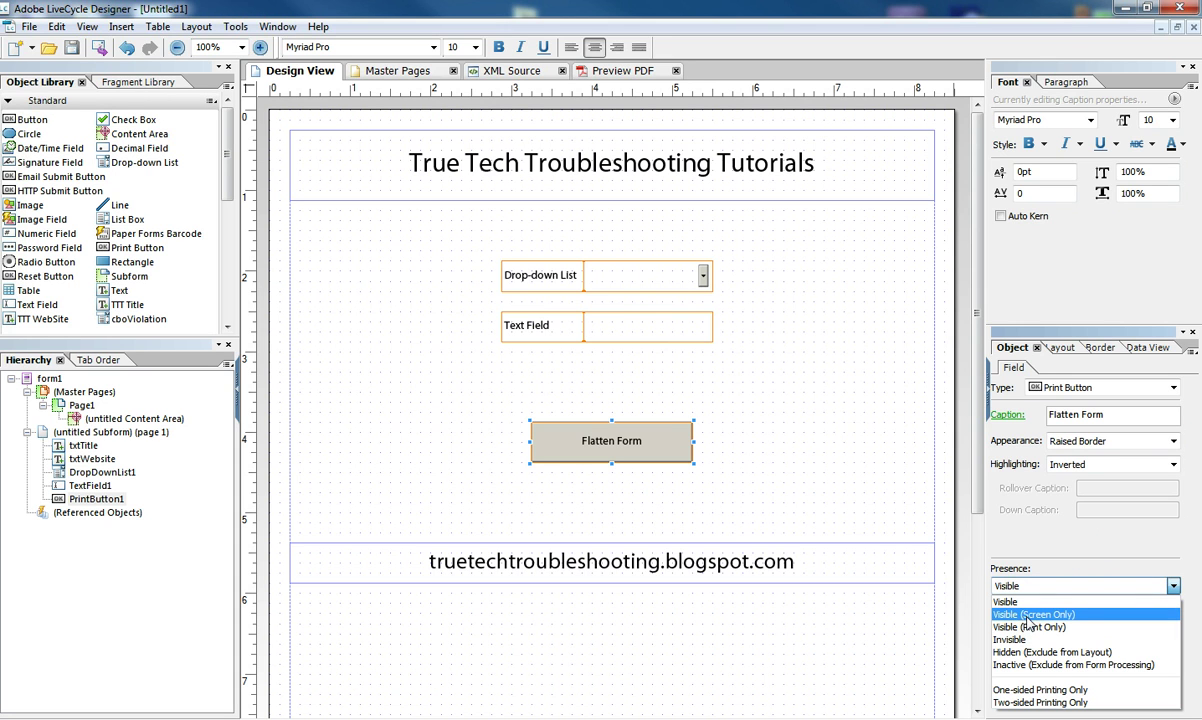
left_click(1030, 614)
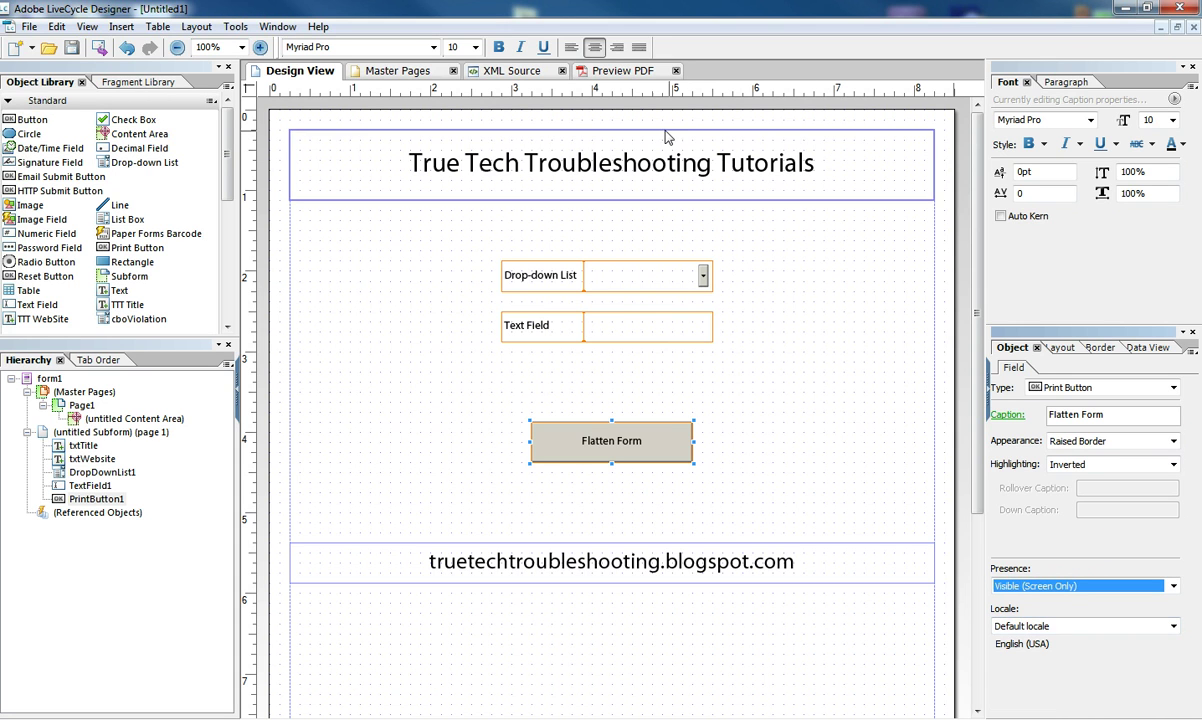
Save the form over Interactive.pdf on the Desktop, replacing the existing file
left_click(71, 47)
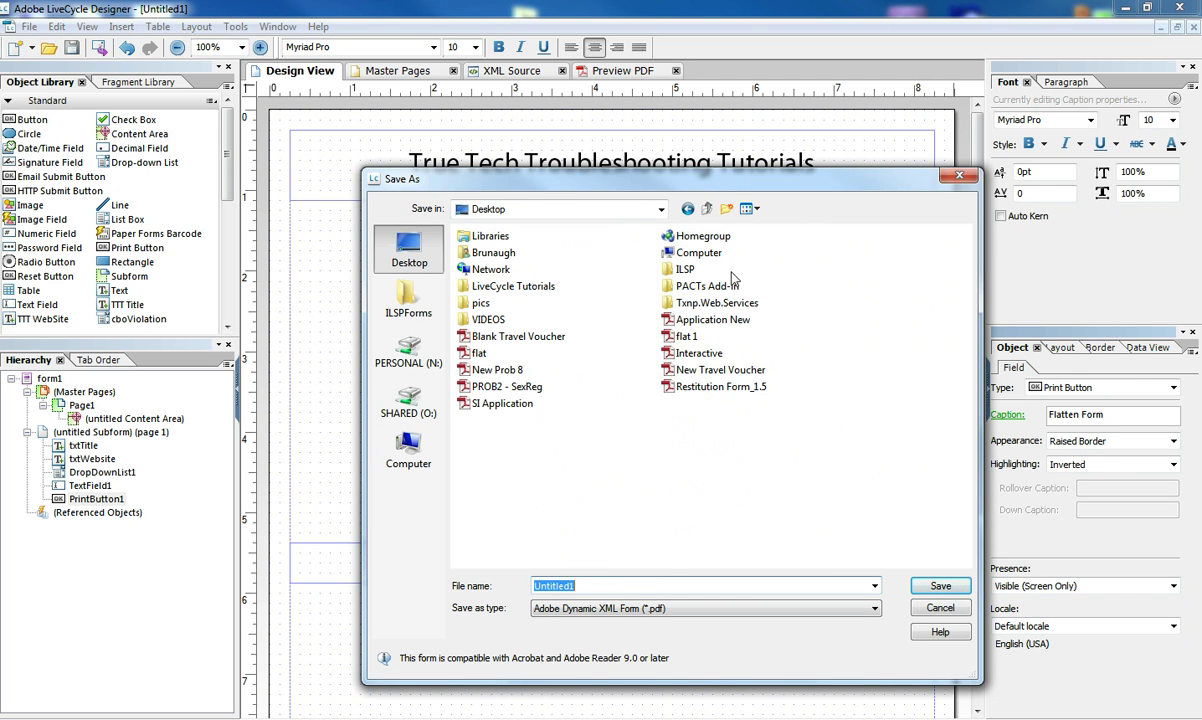
double_click(699, 353)
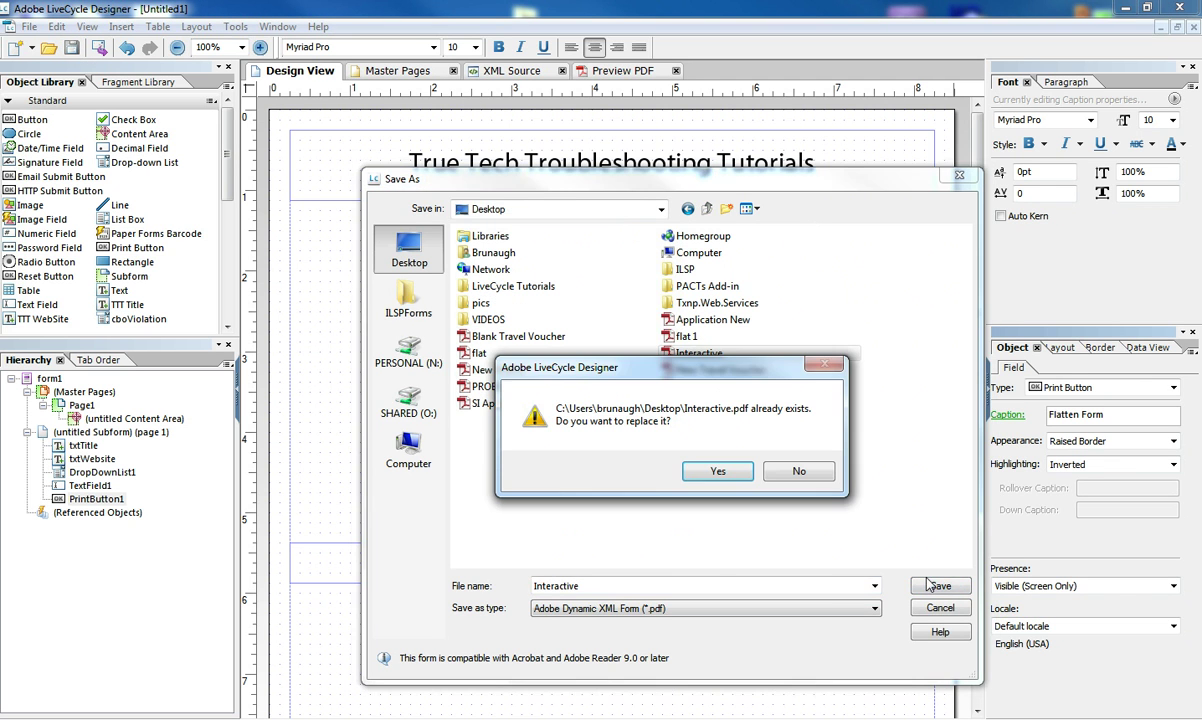
left_click(718, 472)
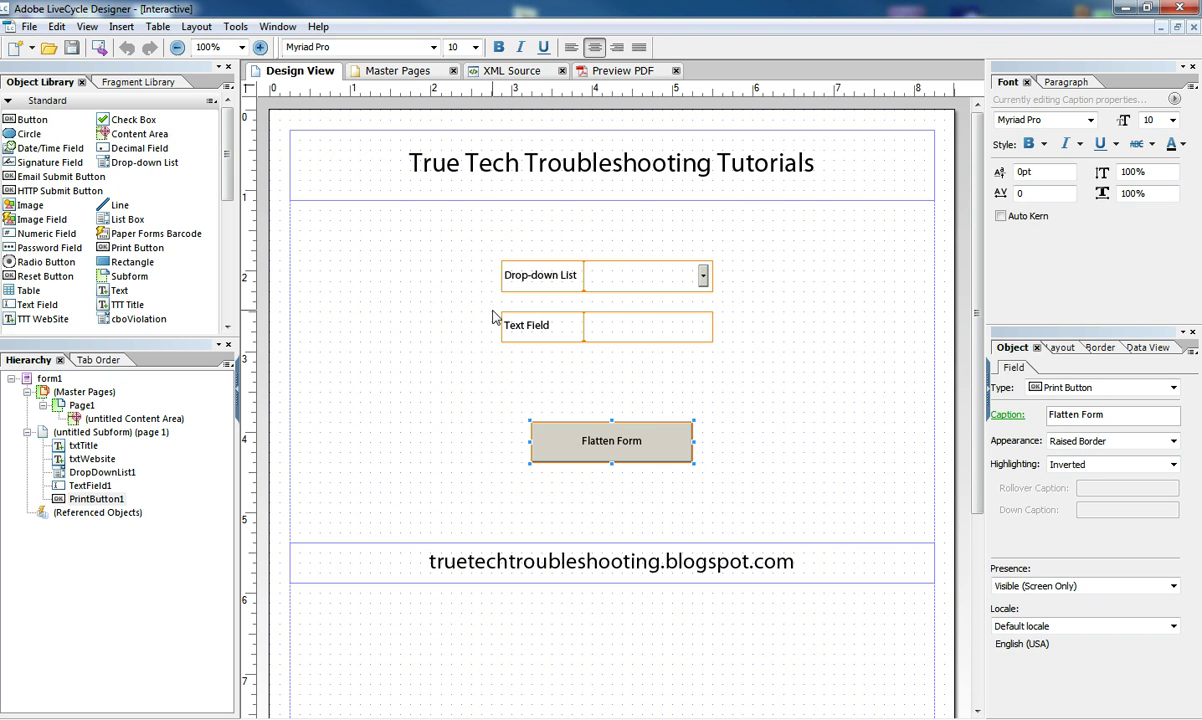
left_click(20, 719)
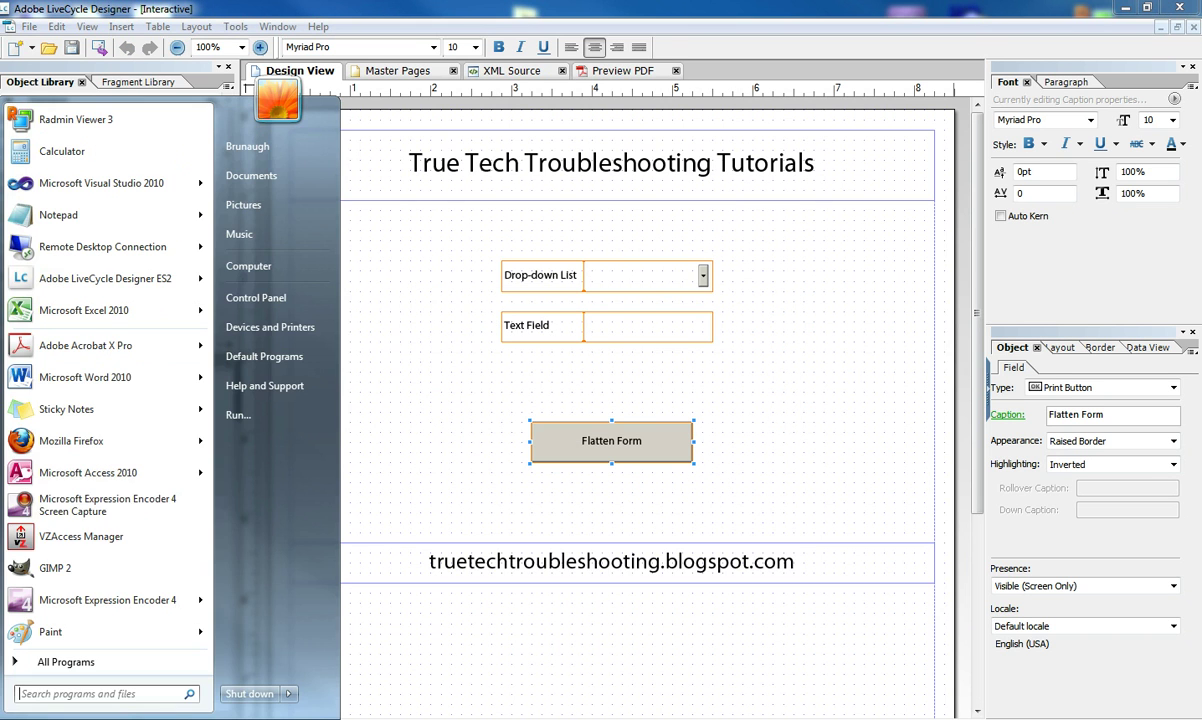
Launch Adobe Acrobat X Pro and open Interactive.pdf
left_click(68, 346)
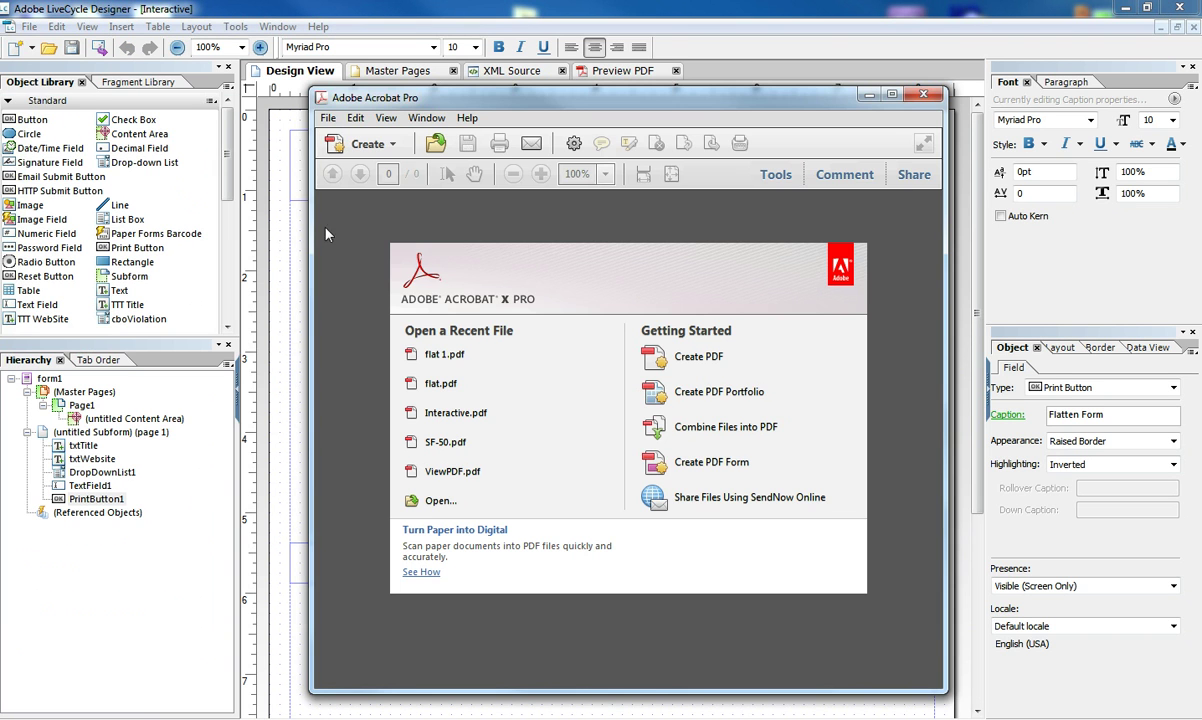
left_click(433, 142)
scroll(600, 400, "down", 3)
left_click(530, 375)
left_click(769, 503)
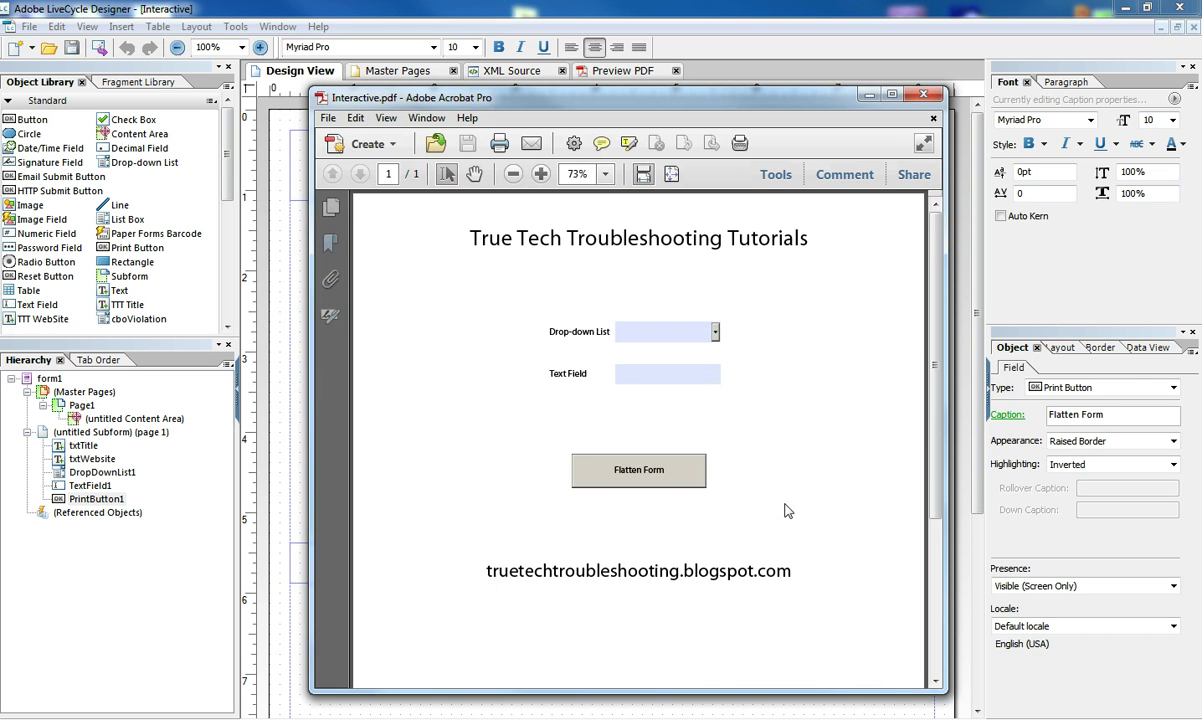
Choose Item 2 in the drop-down list and enter 'Hello World' in the Text Field
left_click(714, 331)
left_click(695, 352)
left_click(684, 375)
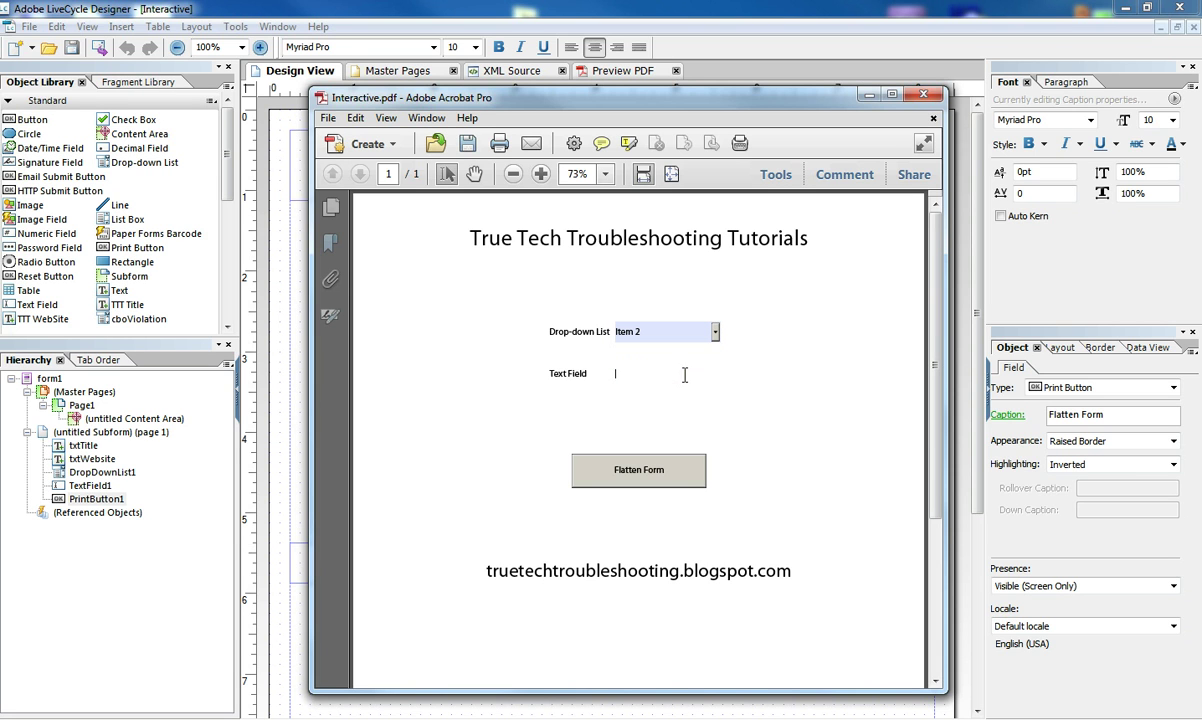
type("Hello World")
Use Flatten Form to print to Adobe PDF as Flat 3, then quit Acrobat
left_click(585, 470)
left_click(772, 428)
left_click(621, 180)
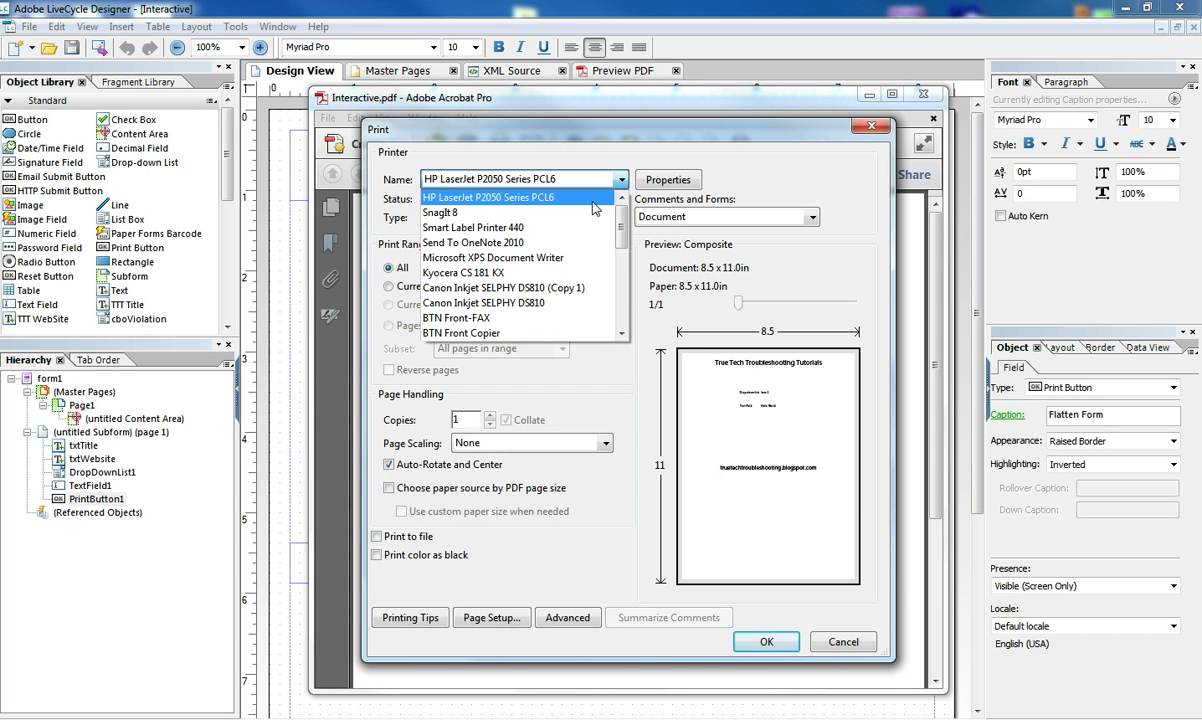
left_click(480, 260)
left_click(765, 641)
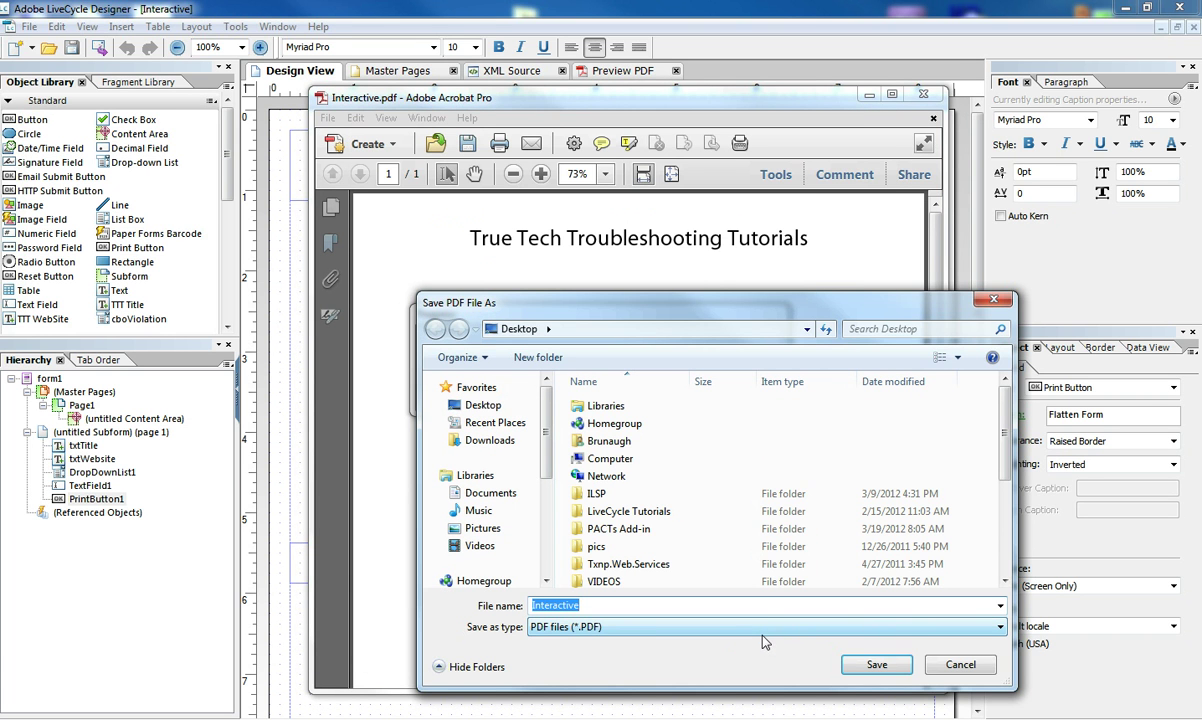
type("Flat 3")
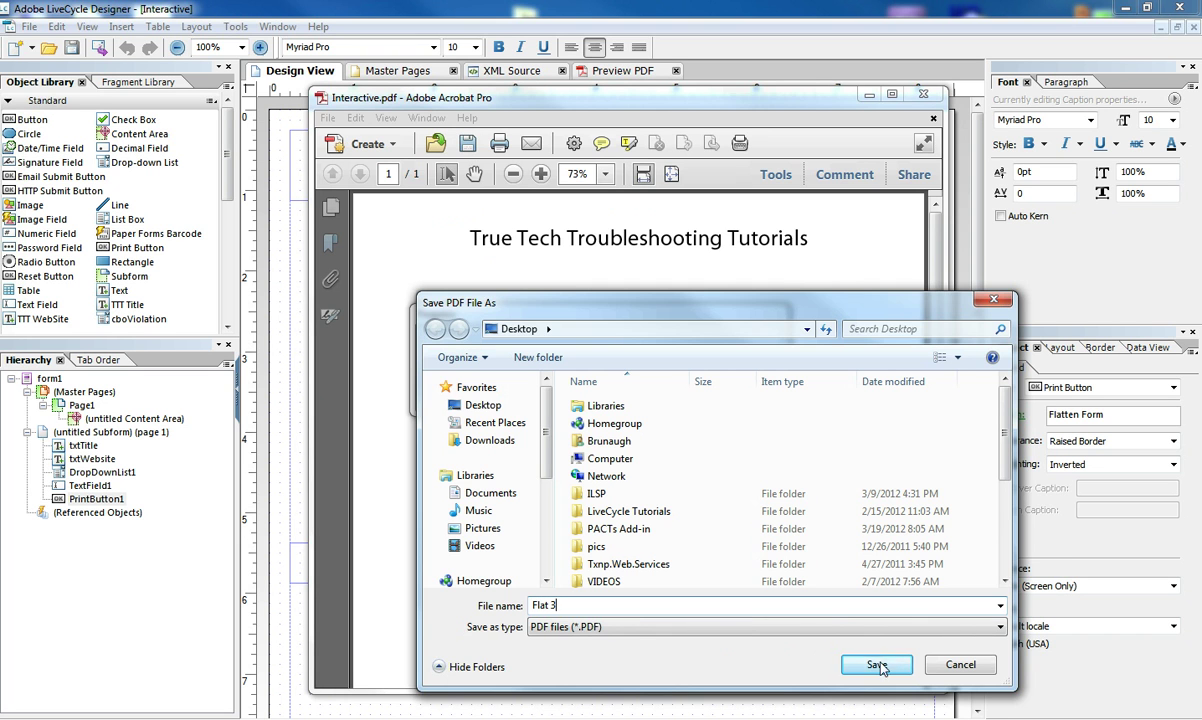
left_click(866, 664)
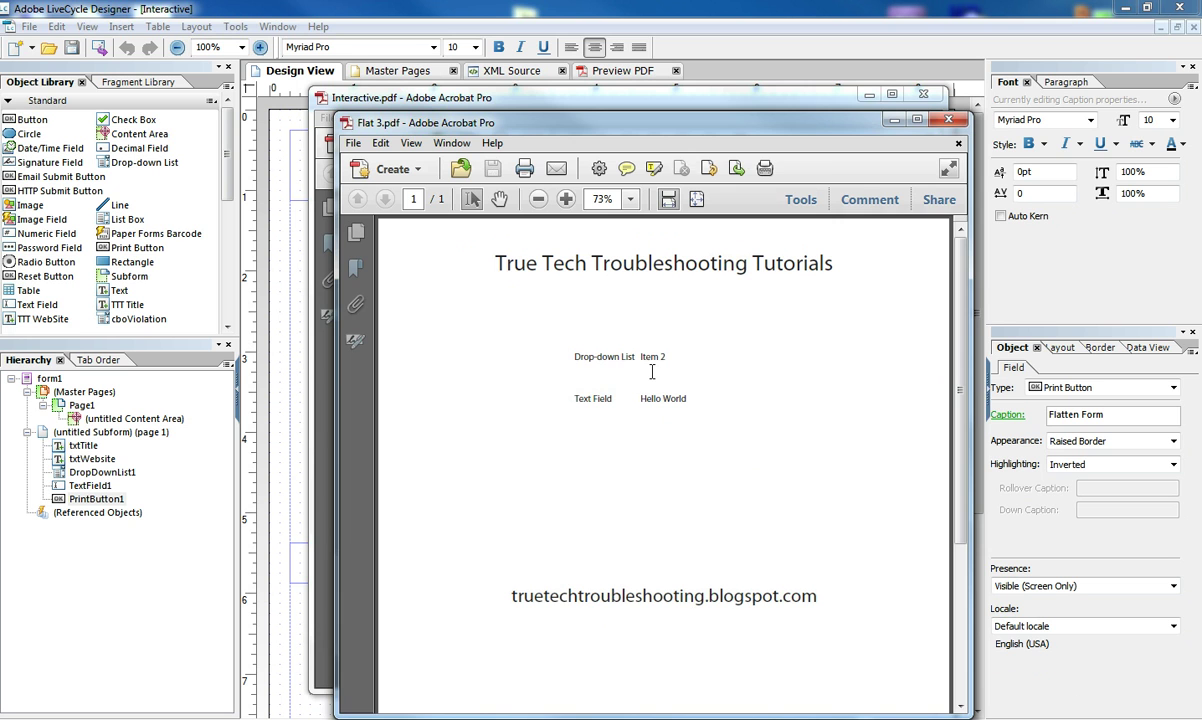
key("ctrl+q")
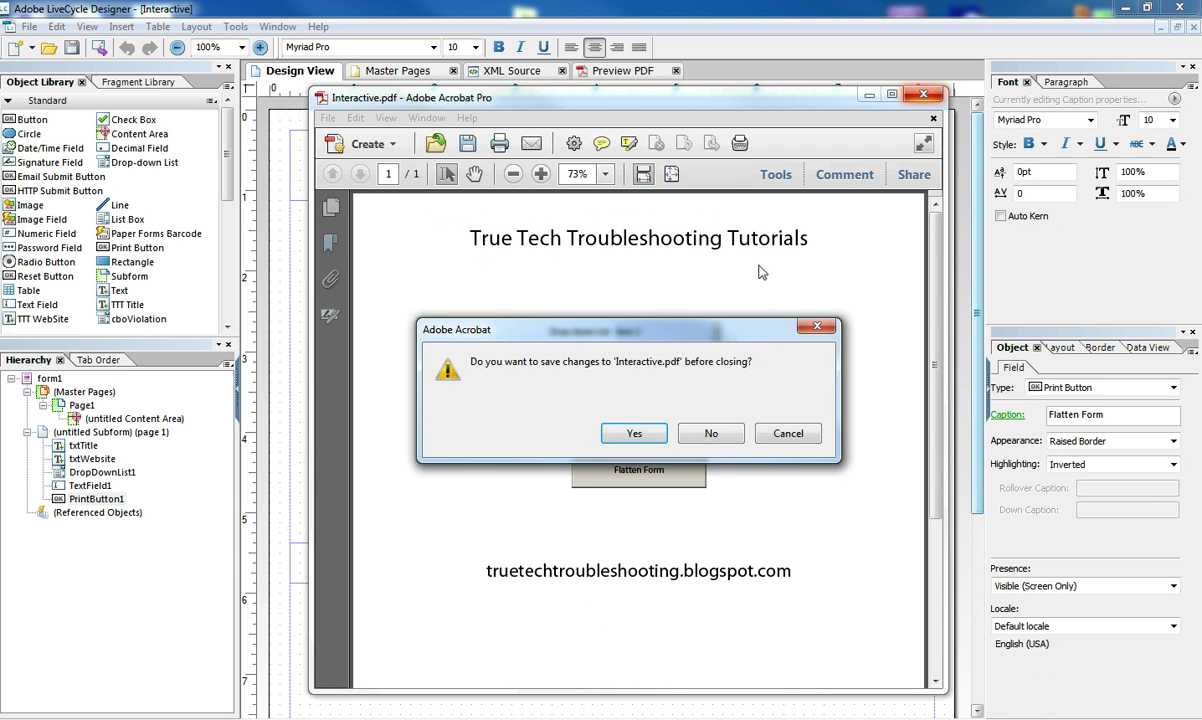
left_click(706, 431)
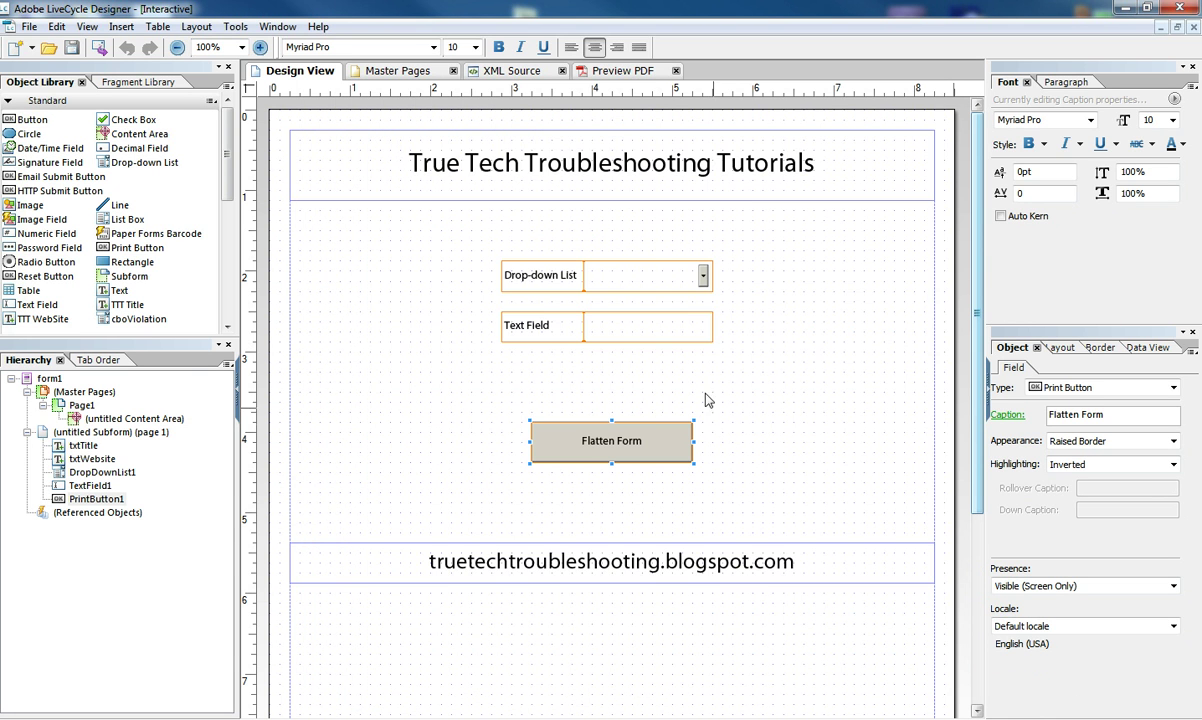